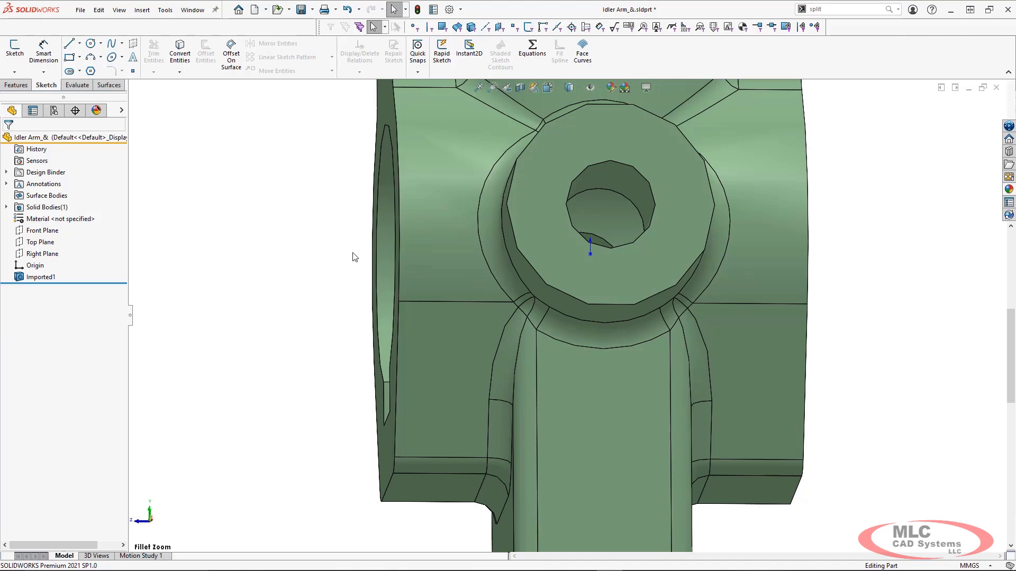
- Split the idler arm into separate bodies with the Front Plane and Right Plane as trim tools
click(505, 91)
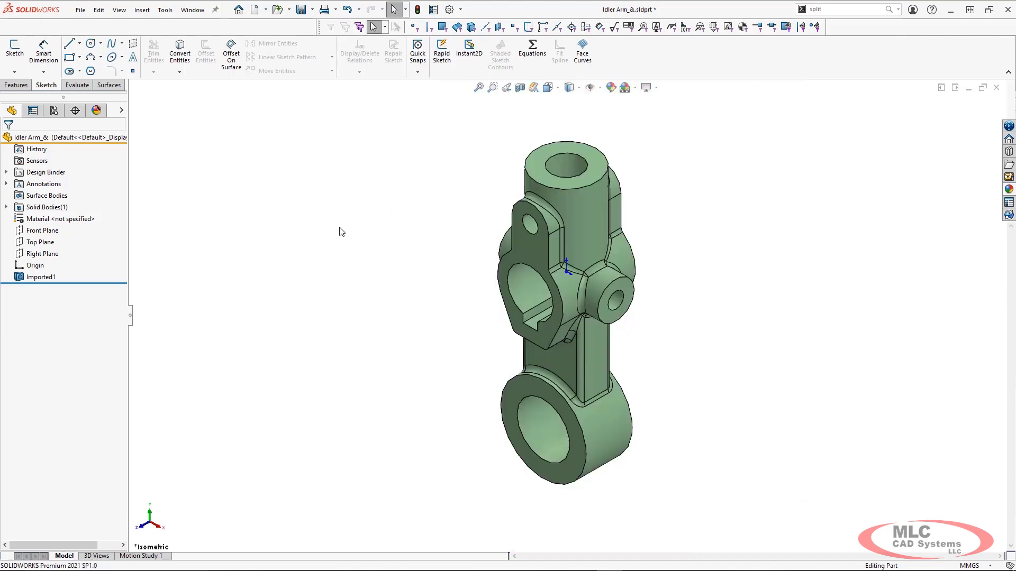
click(42, 230)
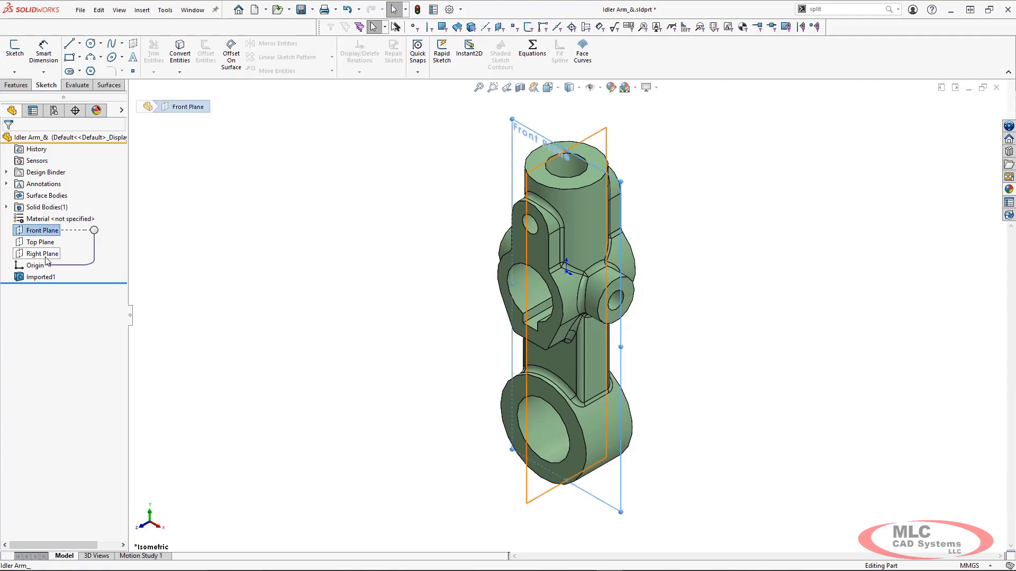
ctrl+click(46, 255)
key(s)
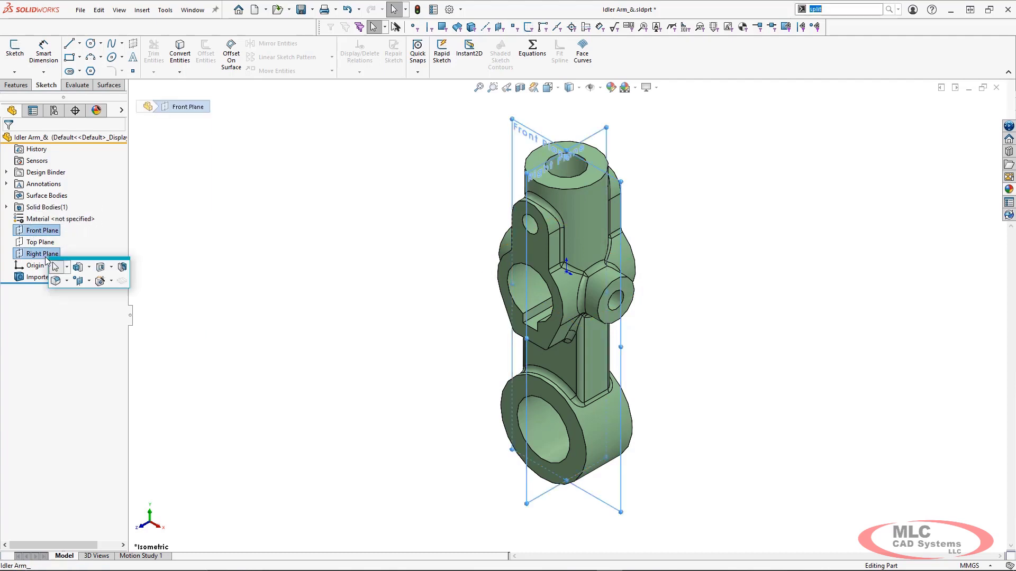
click(125, 269)
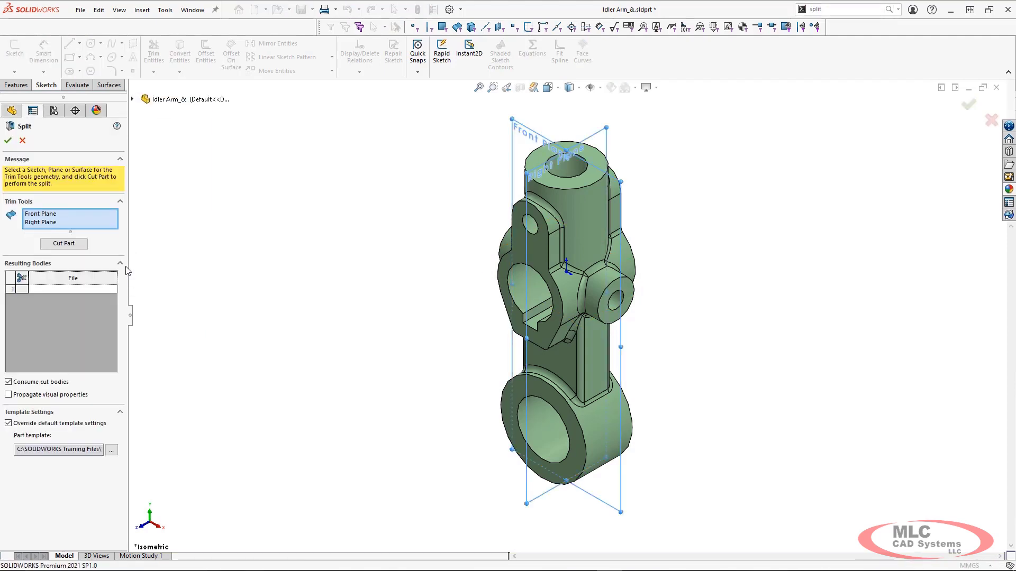
click(64, 244)
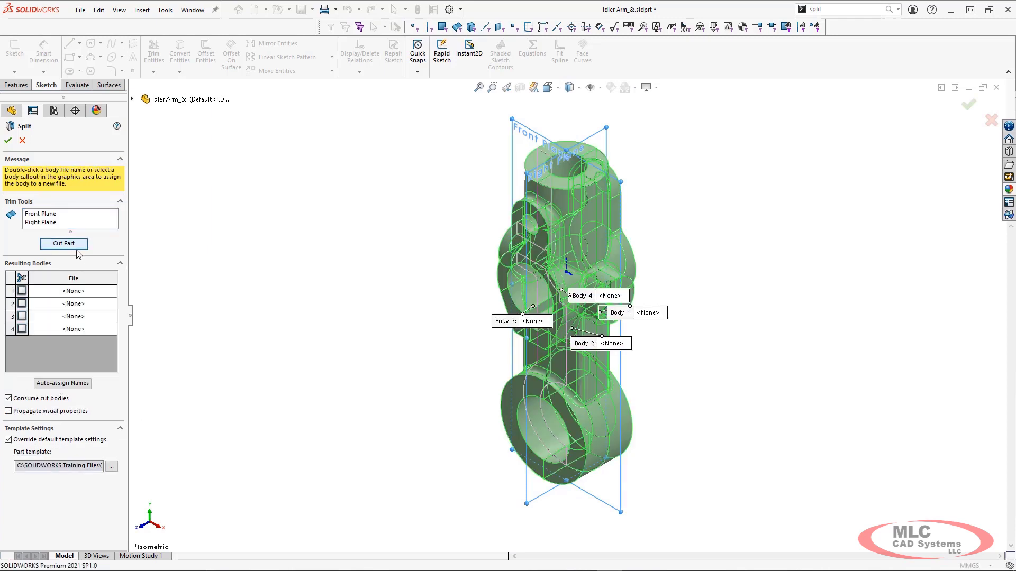
- Select resulting bodies 1, 3 and 4 to be consumed and complete the split, keeping only the body 2 quarter
click(86, 305)
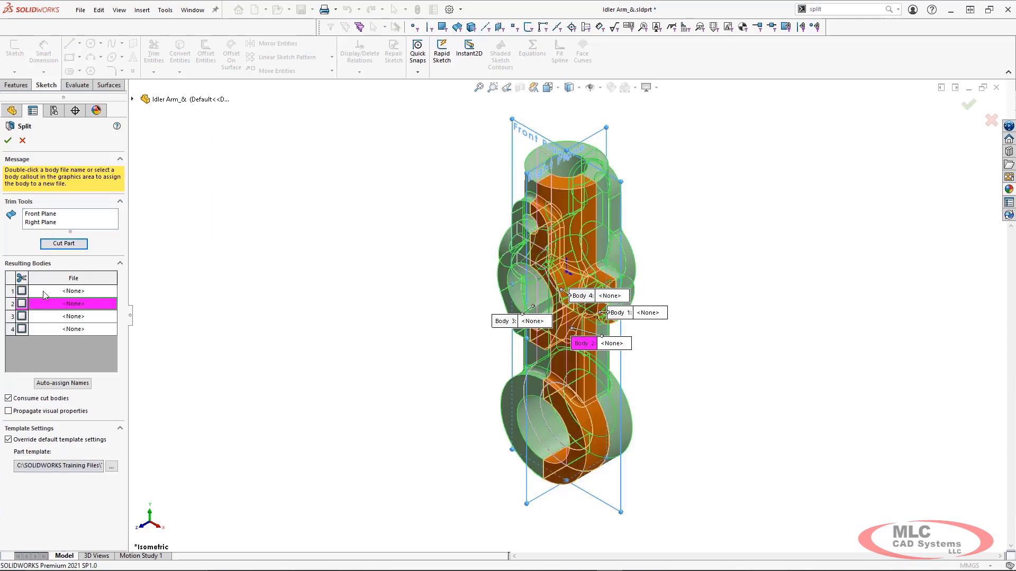
click(22, 291)
click(22, 316)
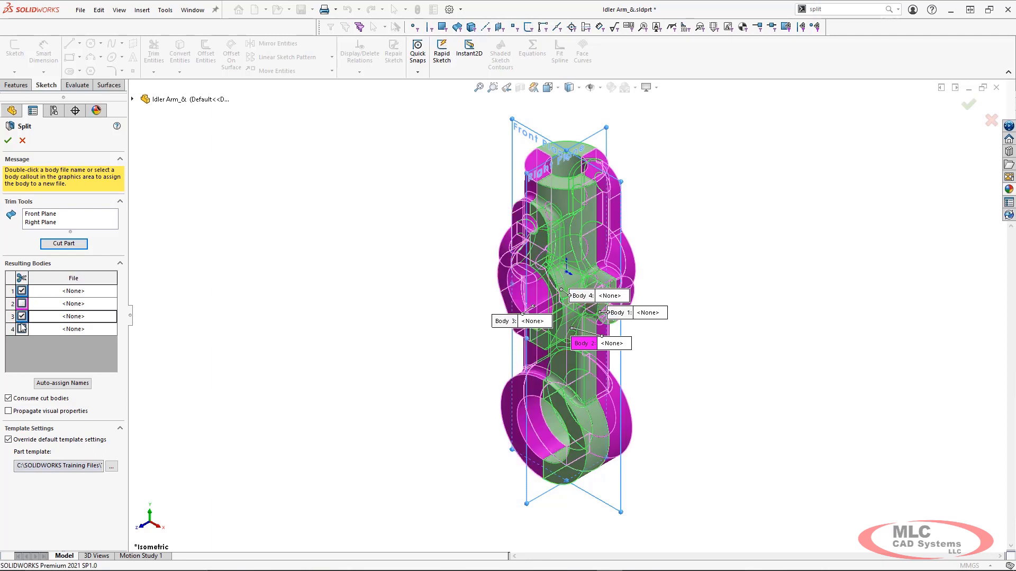
click(21, 329)
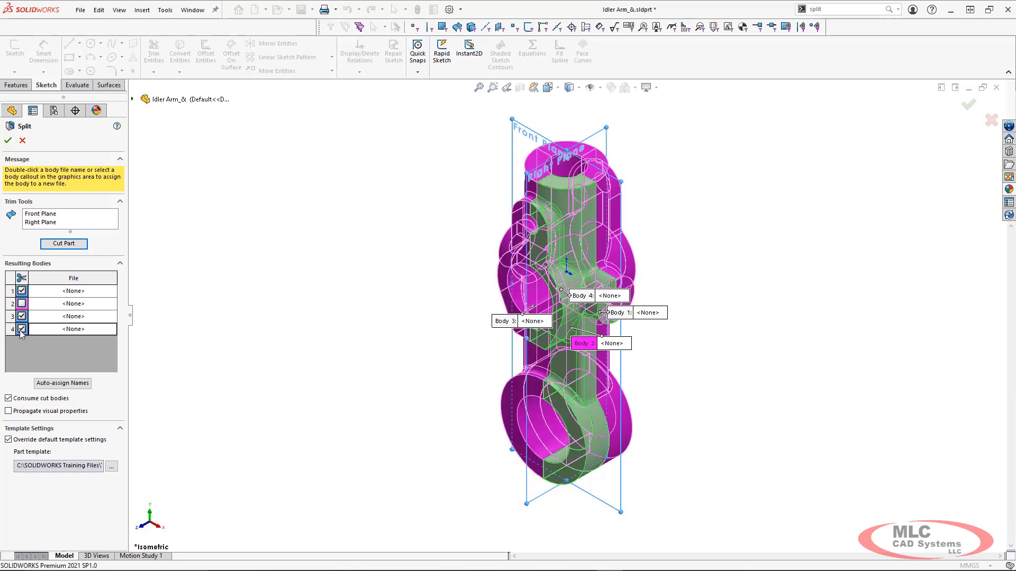
click(8, 140)
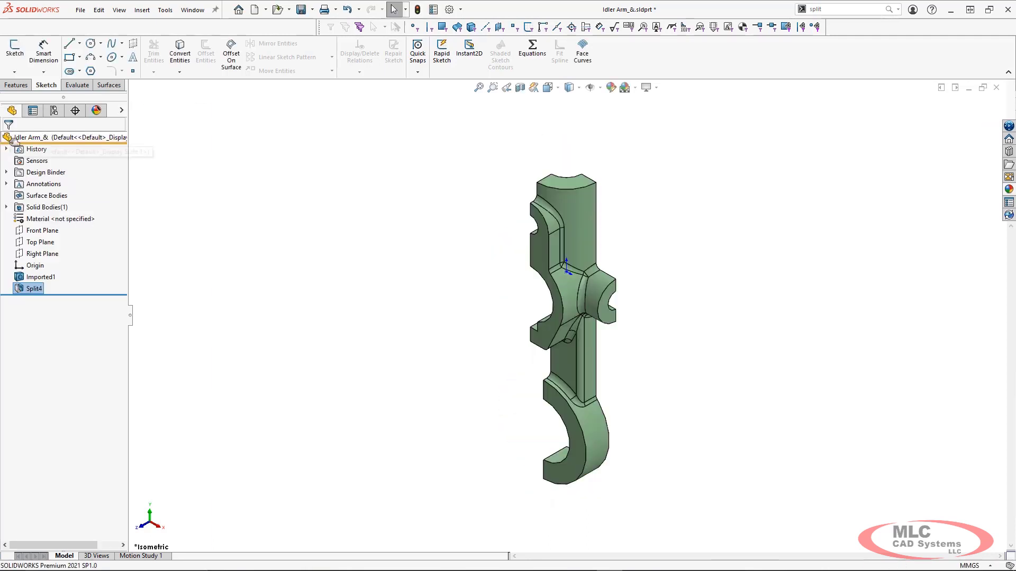
click(217, 292)
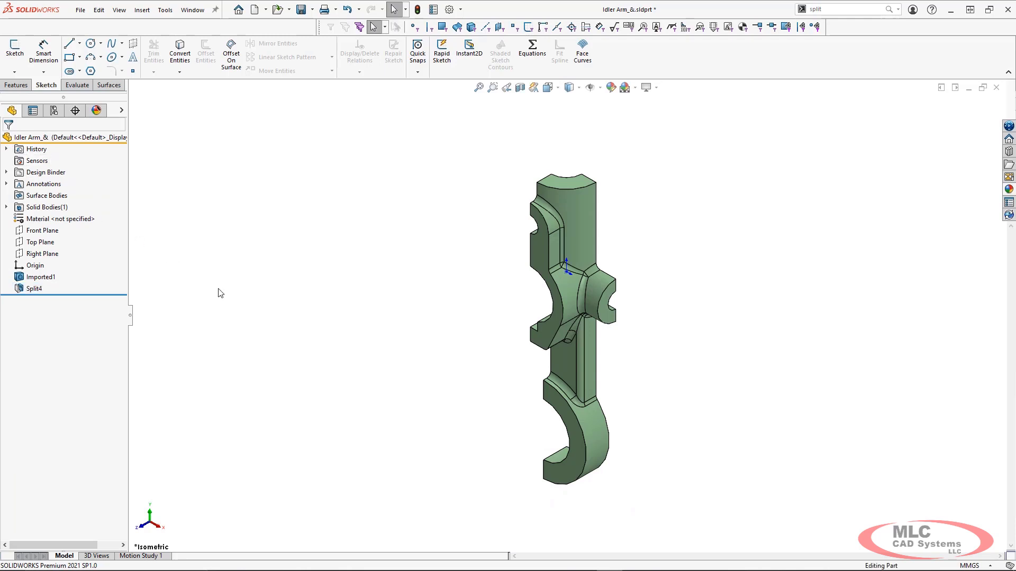
- Delete the four fillet faces where the rib meets the side boss, using Delete Face with the Delete option
key(ctrl+1)
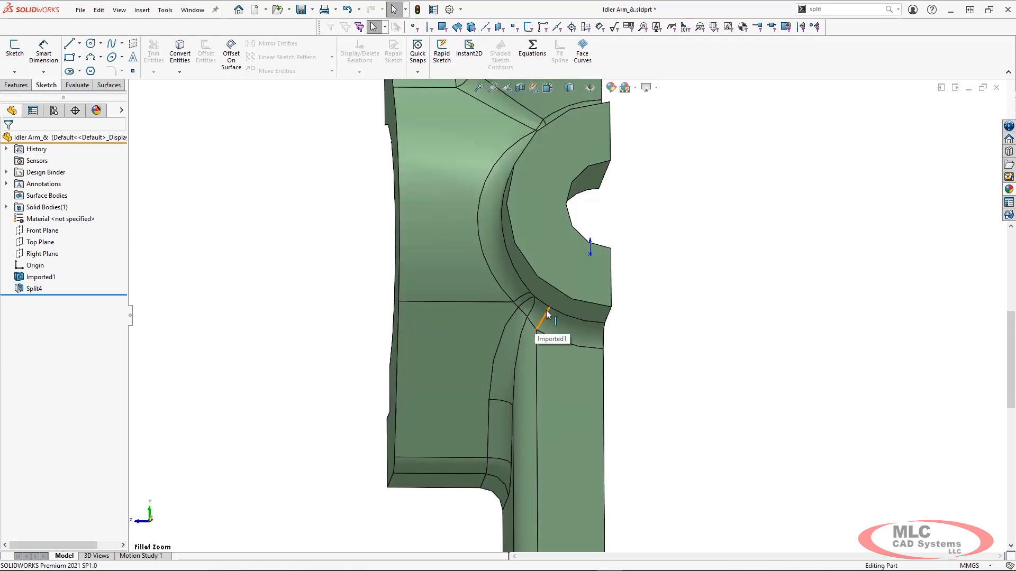
scroll(547, 310, down, 3)
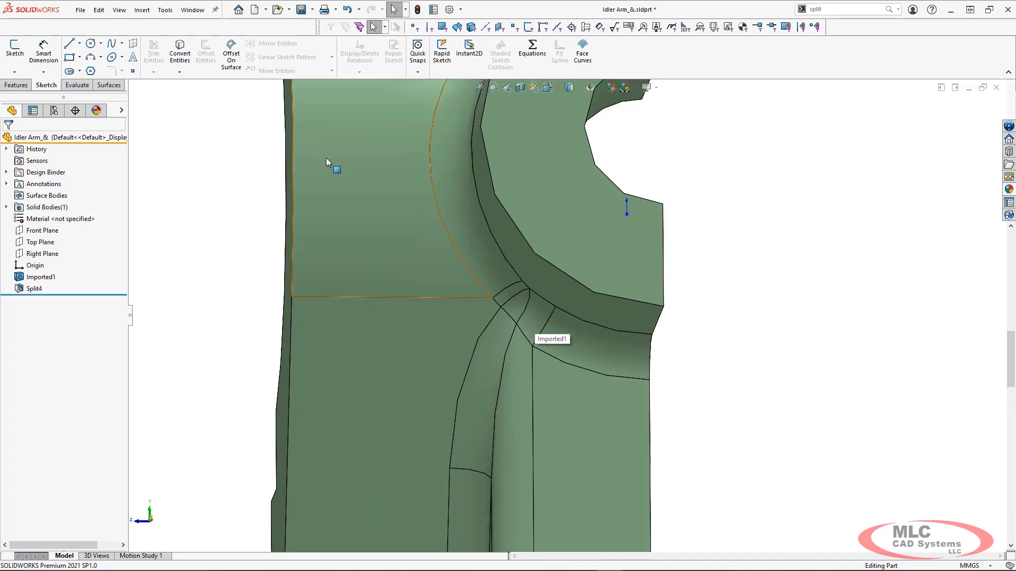
click(106, 87)
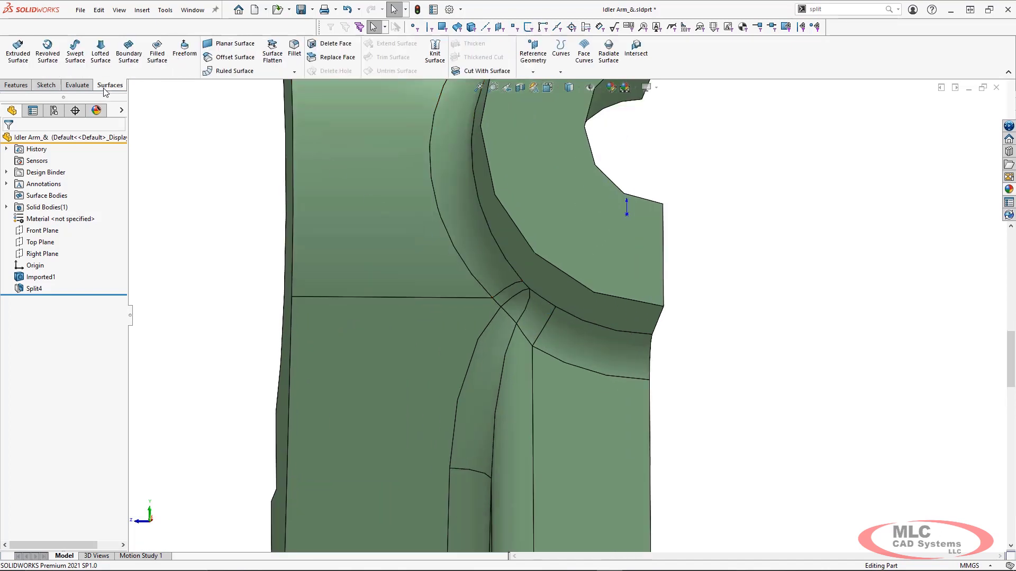
click(332, 44)
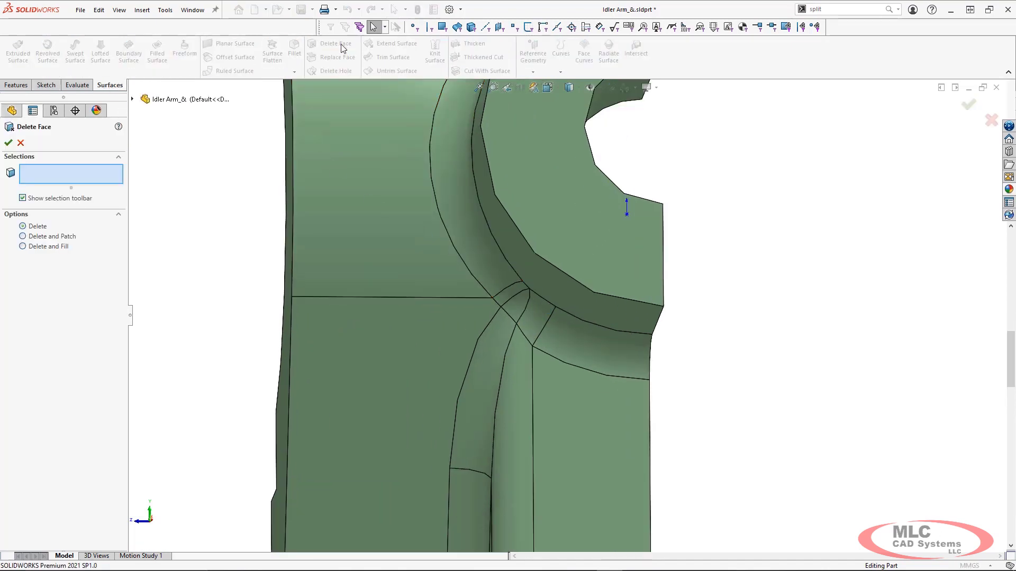
click(512, 299)
click(506, 321)
click(505, 321)
click(535, 321)
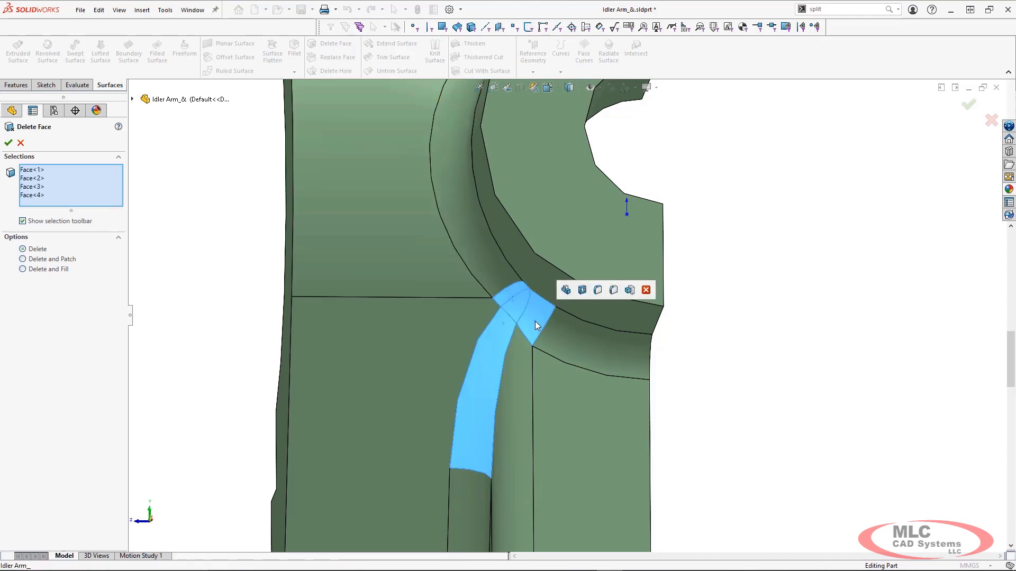
click(8, 143)
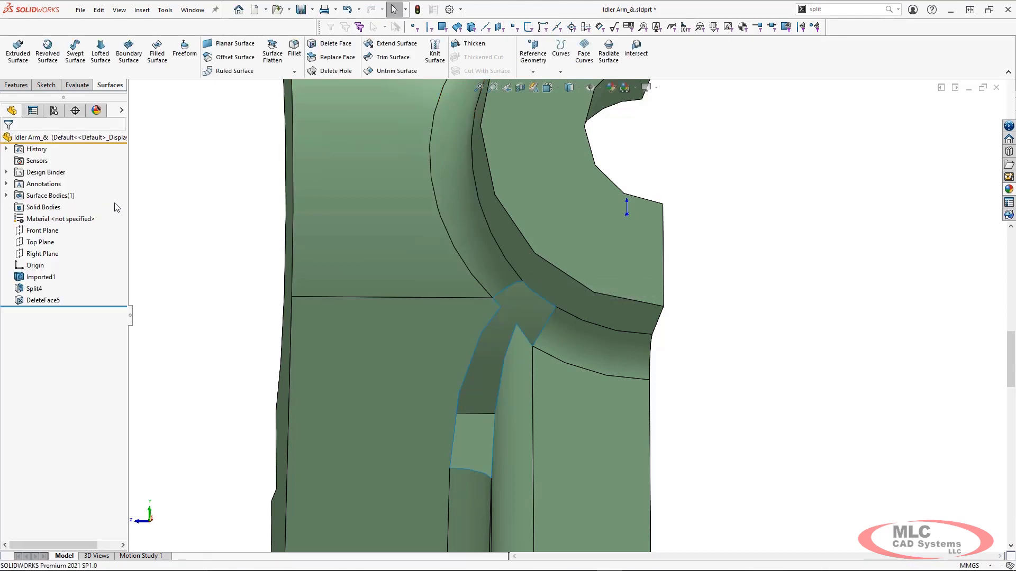
- Start a 3D sketch and draw a three-point spline on surface across the rib's fillet face, ending on its straight edge
click(46, 86)
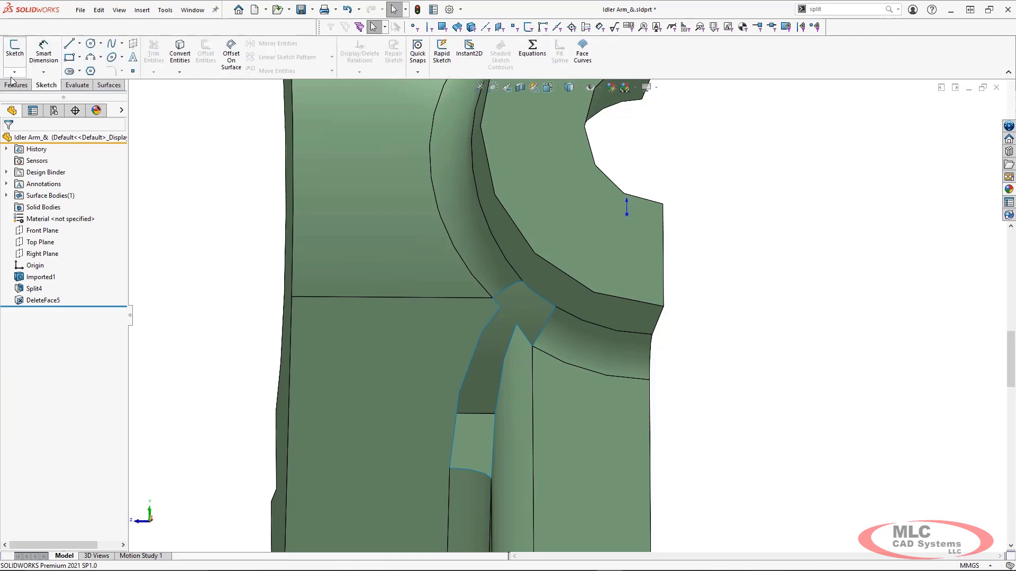
click(14, 71)
click(19, 98)
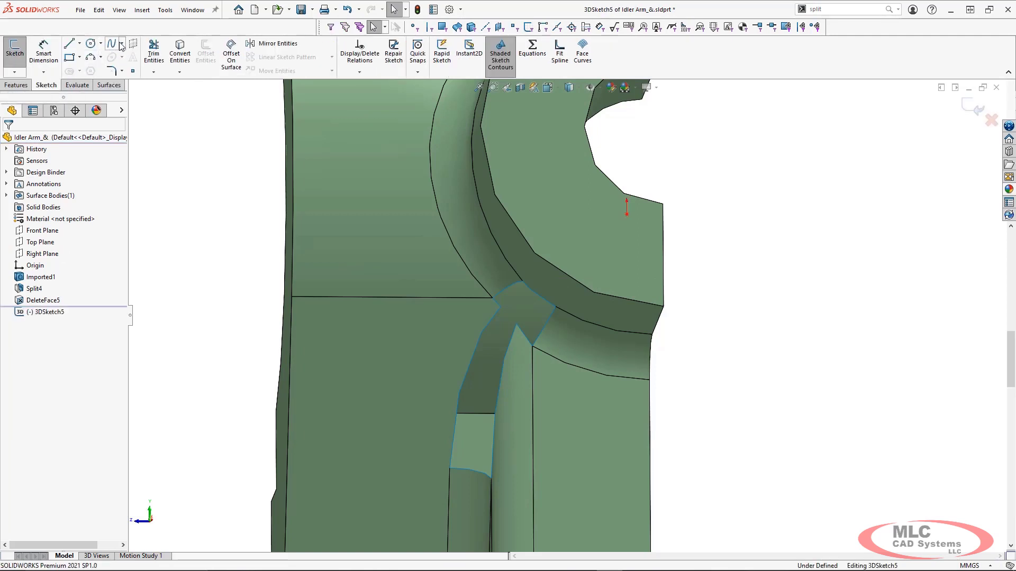
click(121, 44)
click(136, 82)
click(493, 477)
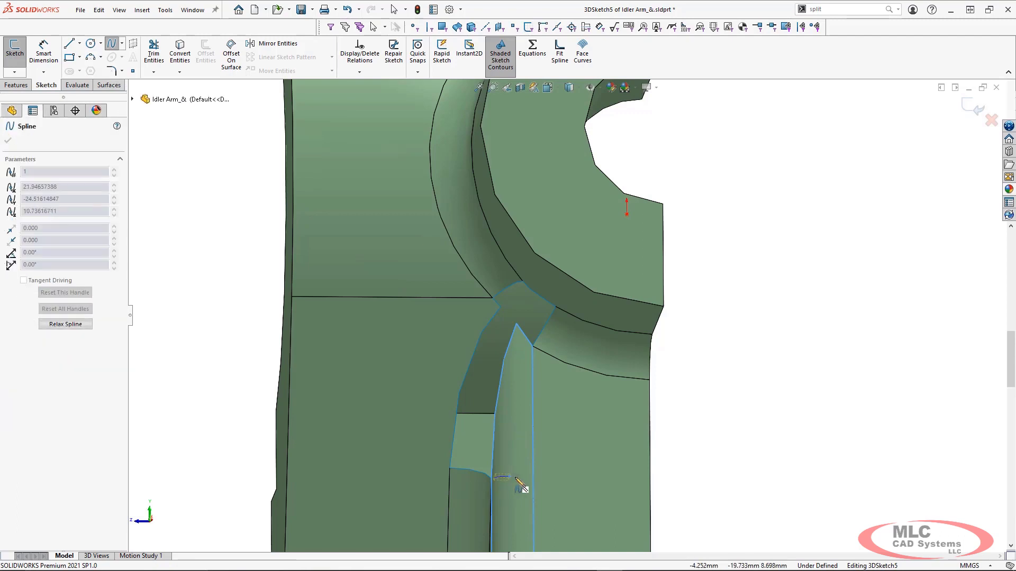
click(516, 477)
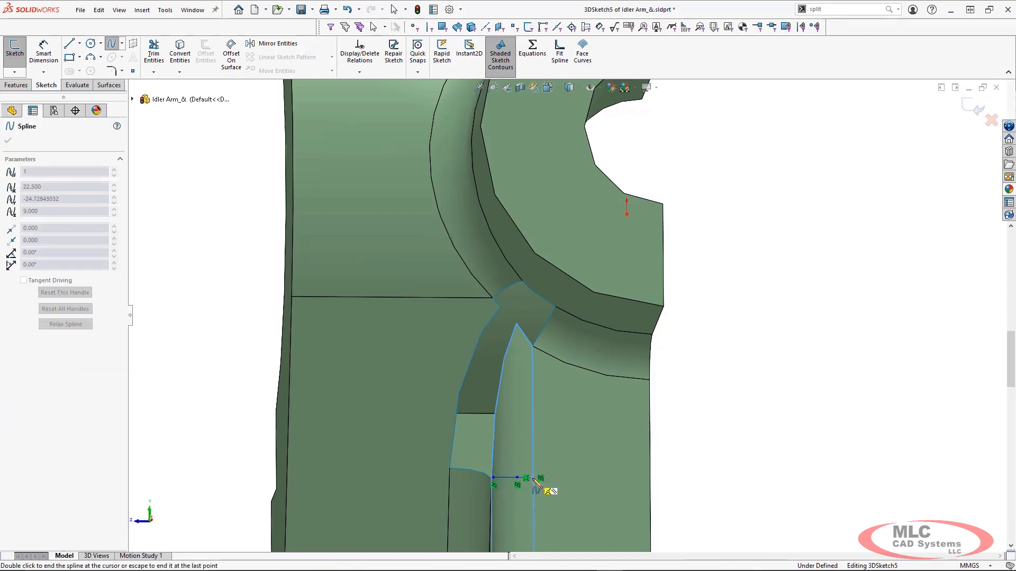
double_click(533, 478)
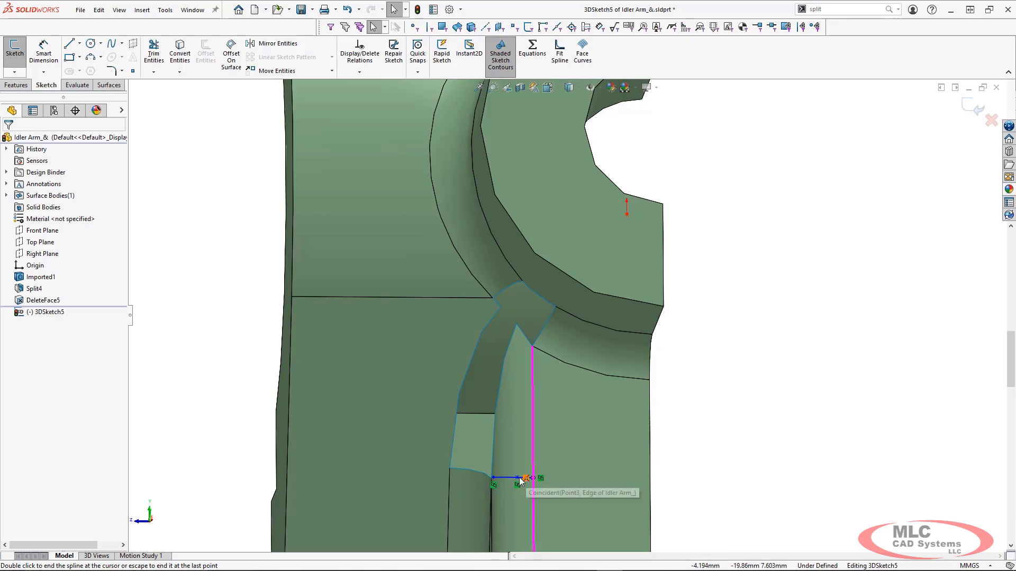
- Make the spline's start point coincident with the lower corner vertex of the opening
mouse_move(501, 481)
middle_down()
mouse_move(505, 471)
mouse_move(517, 477)
middle_up()
key(Escape)
click(497, 477)
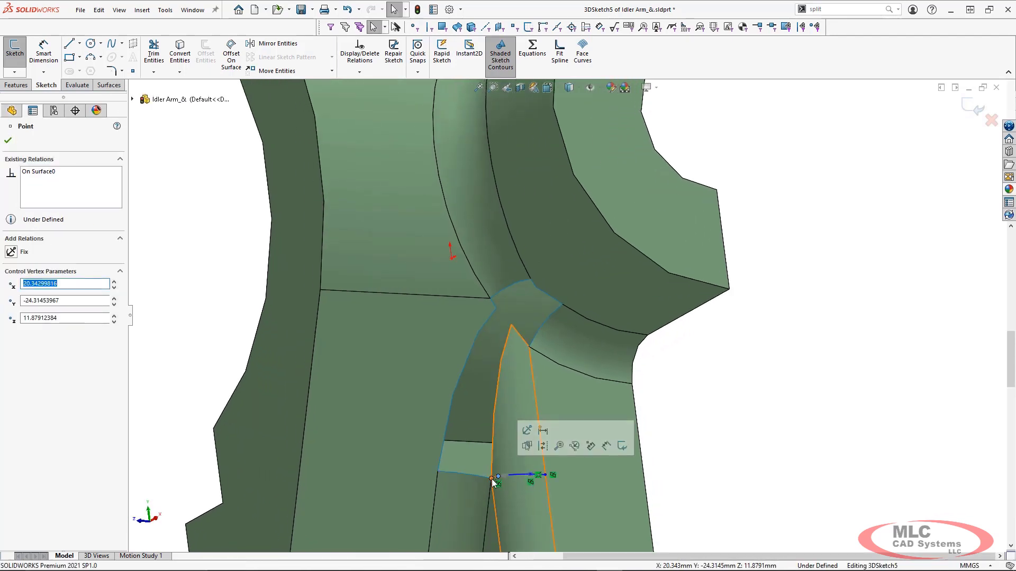
ctrl+click(491, 478)
click(570, 433)
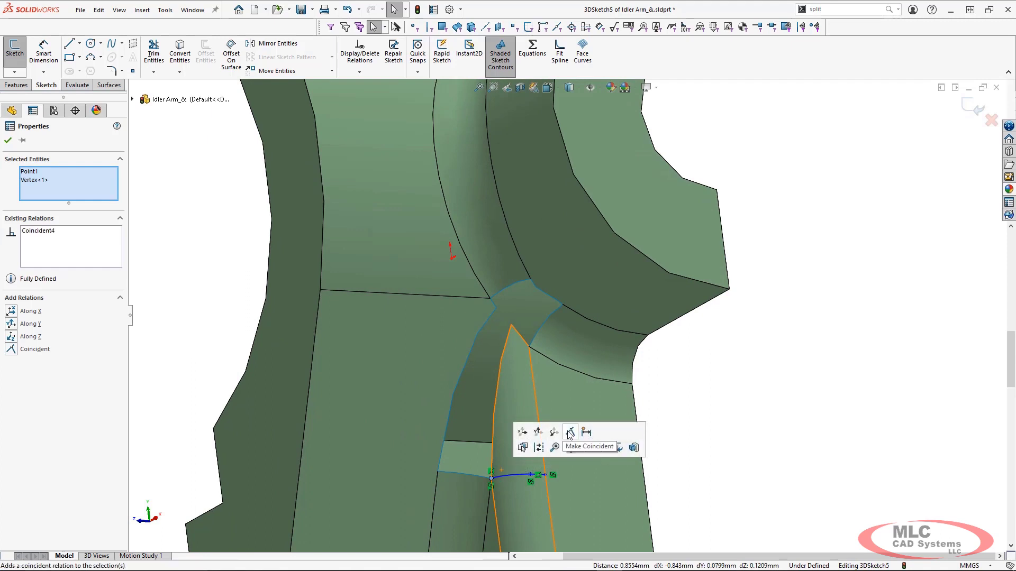
click(201, 159)
- Convert the rib fillet face's long straight edge into the 3D sketch
click(180, 53)
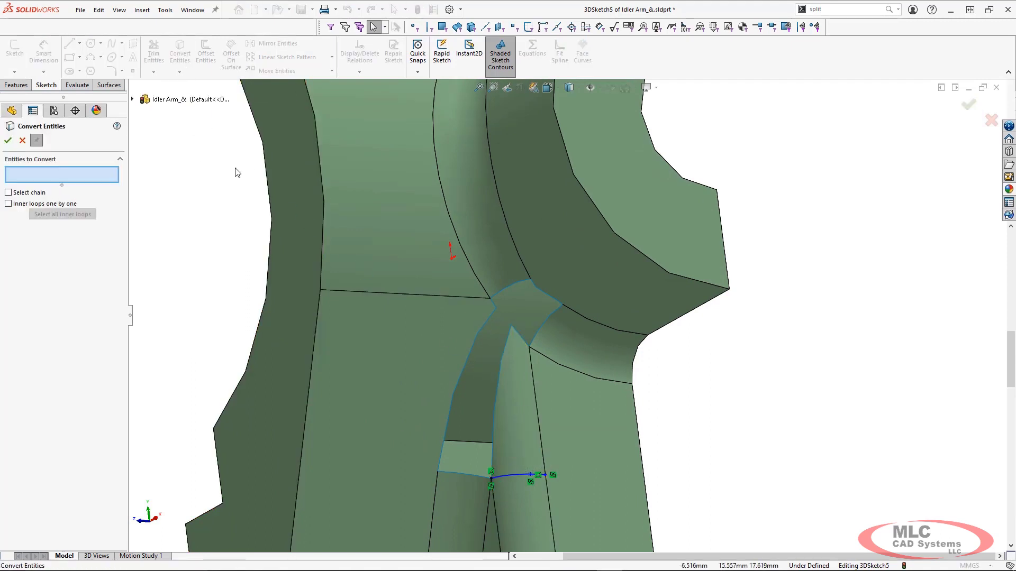
click(538, 411)
click(543, 415)
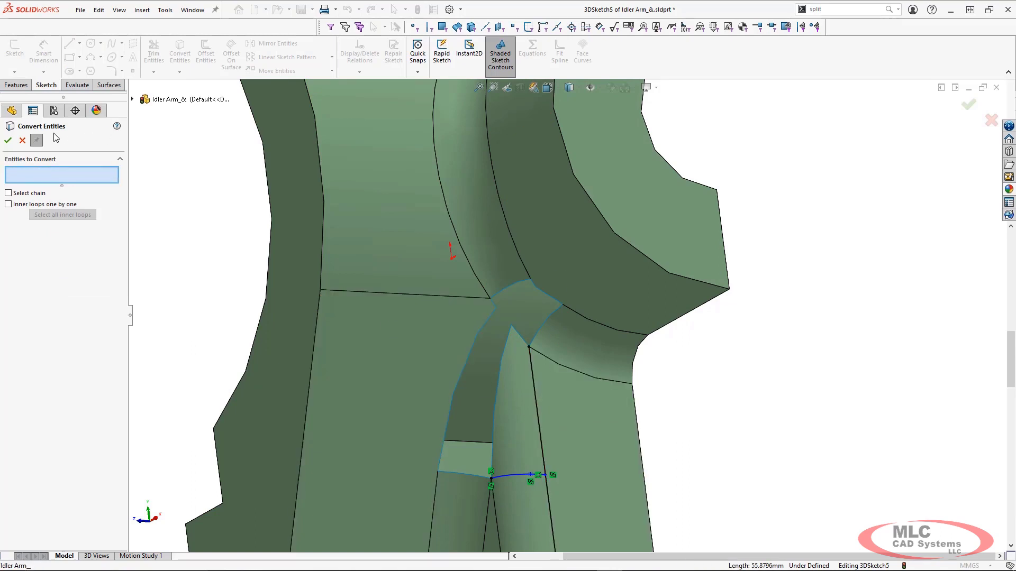
click(22, 141)
click(154, 53)
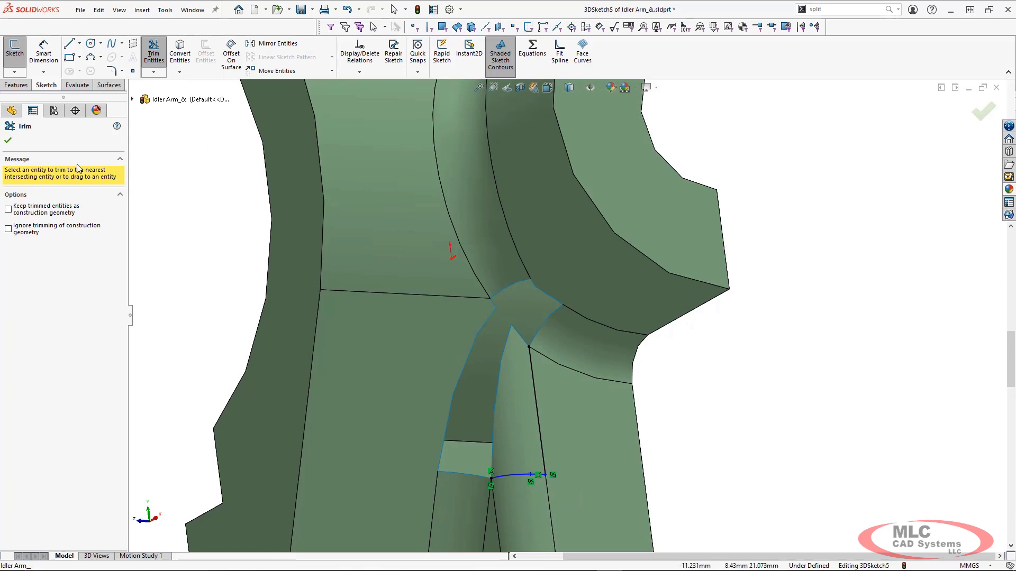
click(10, 144)
- Trim away the pointed part of the rib's fillet face above the spline with Trim Surface
click(110, 84)
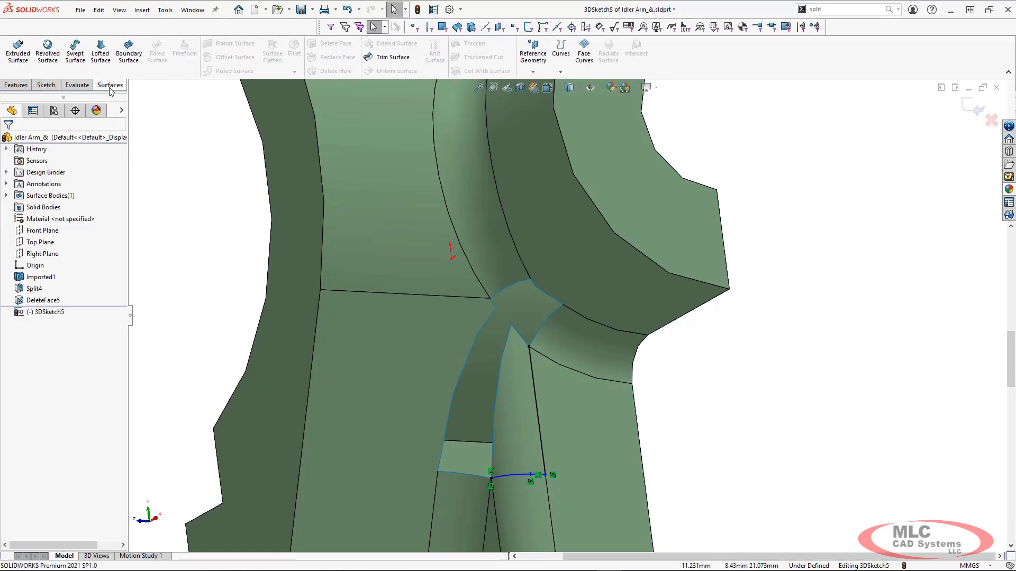
click(389, 59)
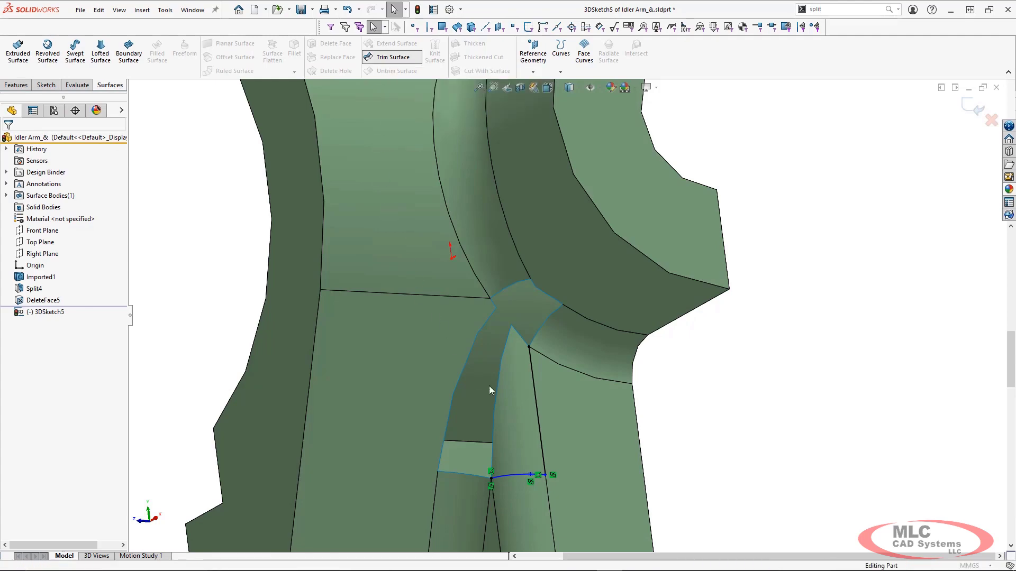
click(510, 409)
key(Return)
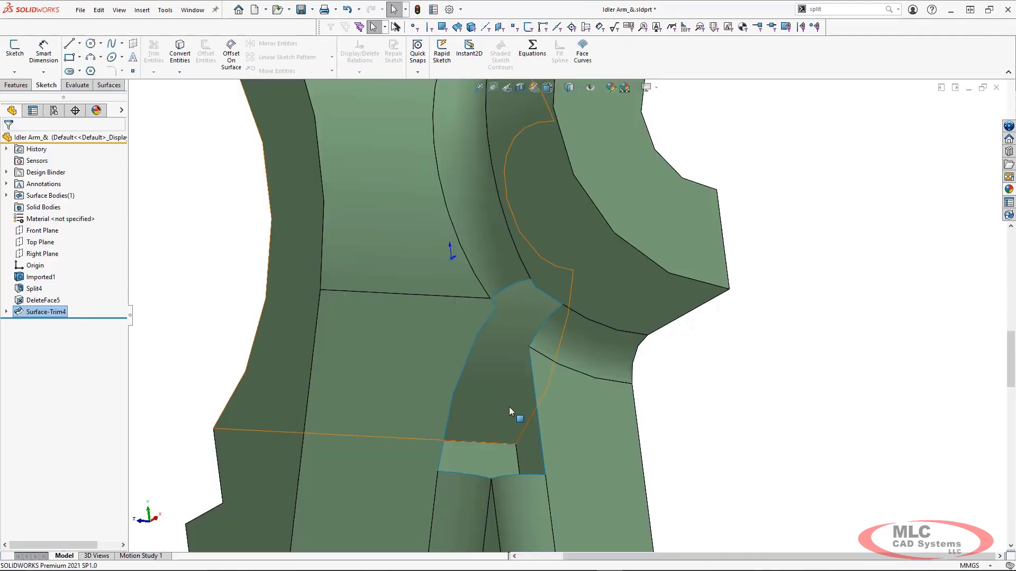
- Start a new 3D sketch and convert the two short opening edges along the side boss into it
click(16, 73)
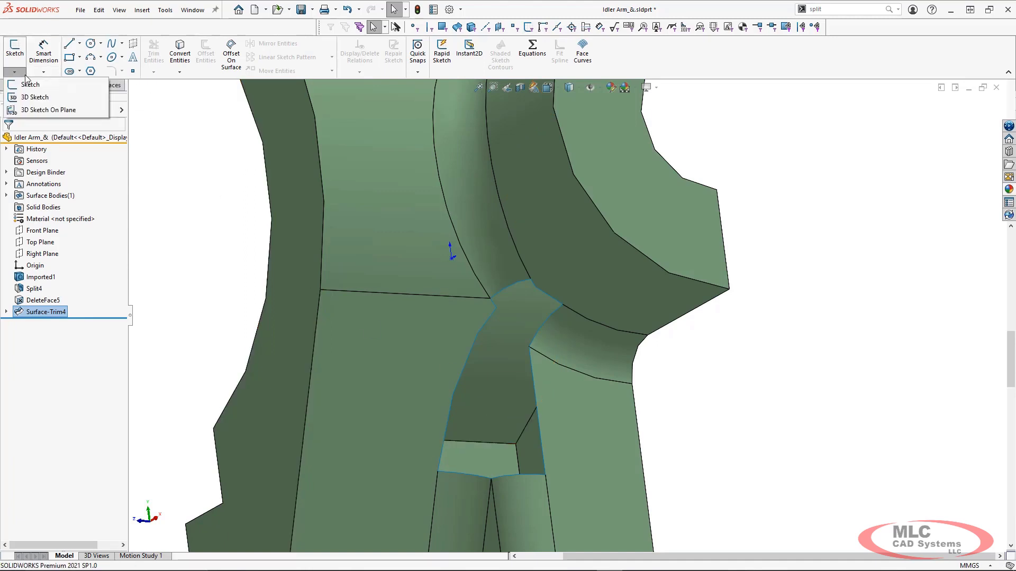
click(33, 97)
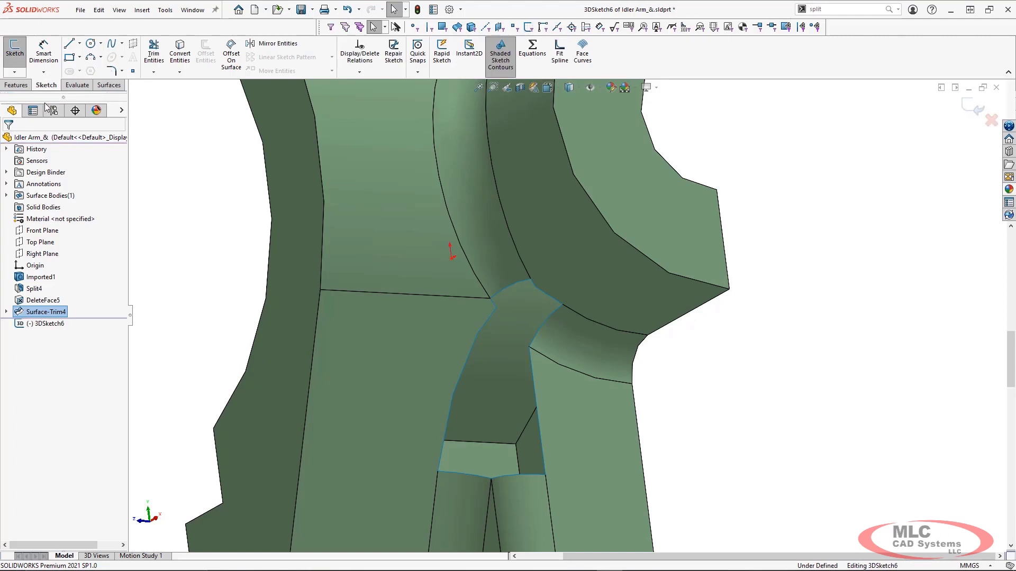
click(179, 53)
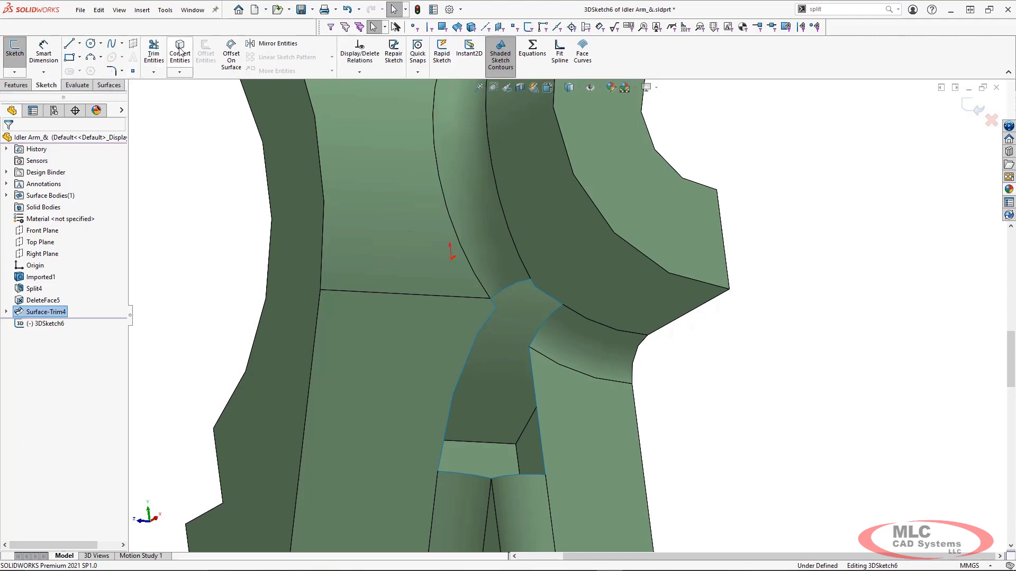
click(534, 284)
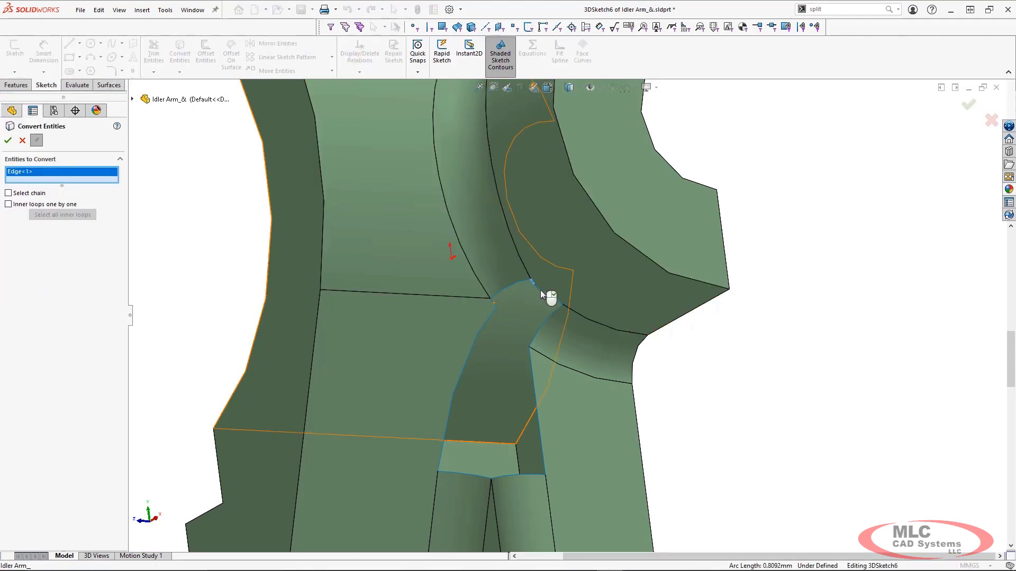
right_click(541, 290)
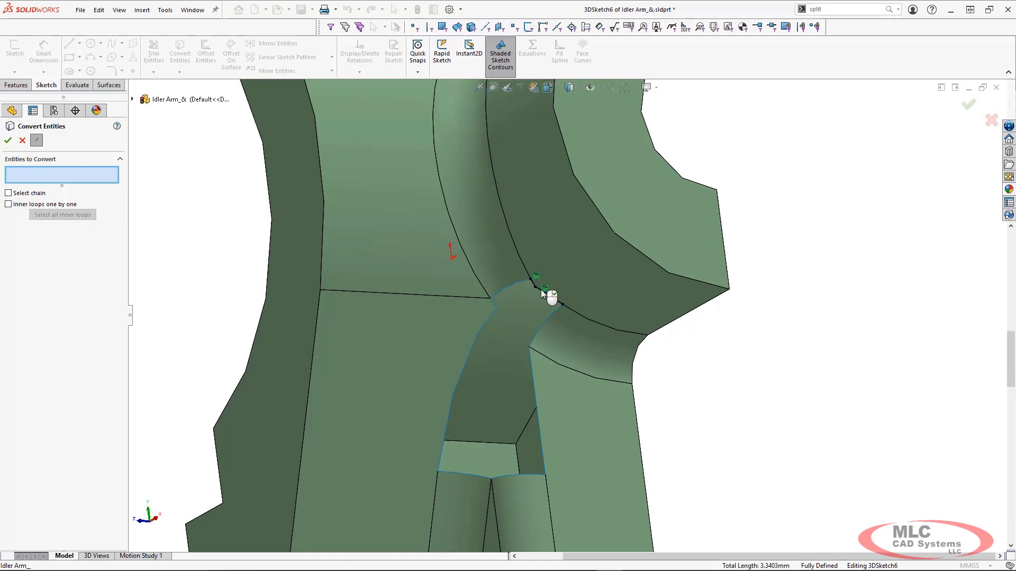
click(7, 140)
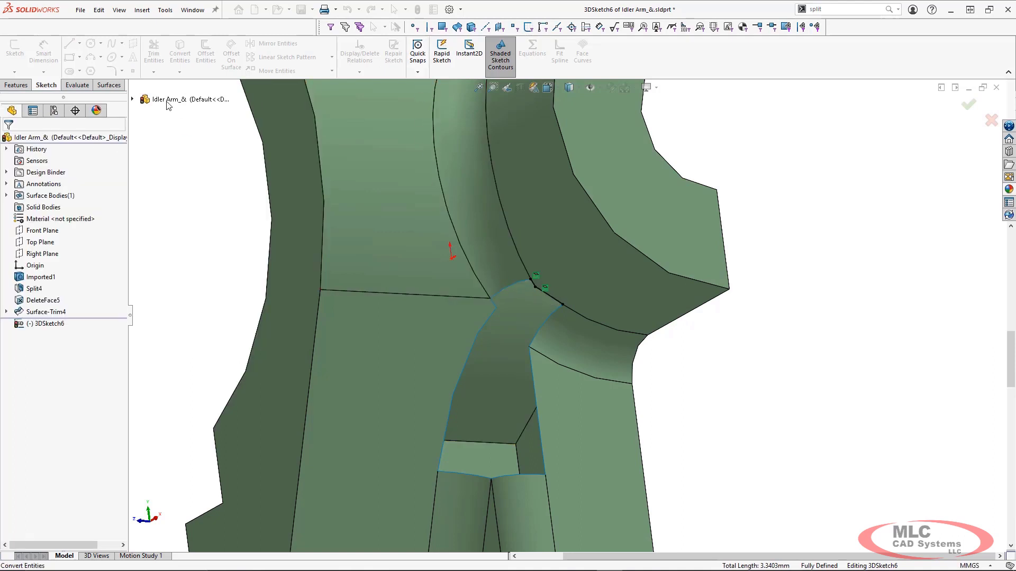
- Fit an open, constrained spline with 1 mm tolerance through the two converted edges along the side boss
click(560, 53)
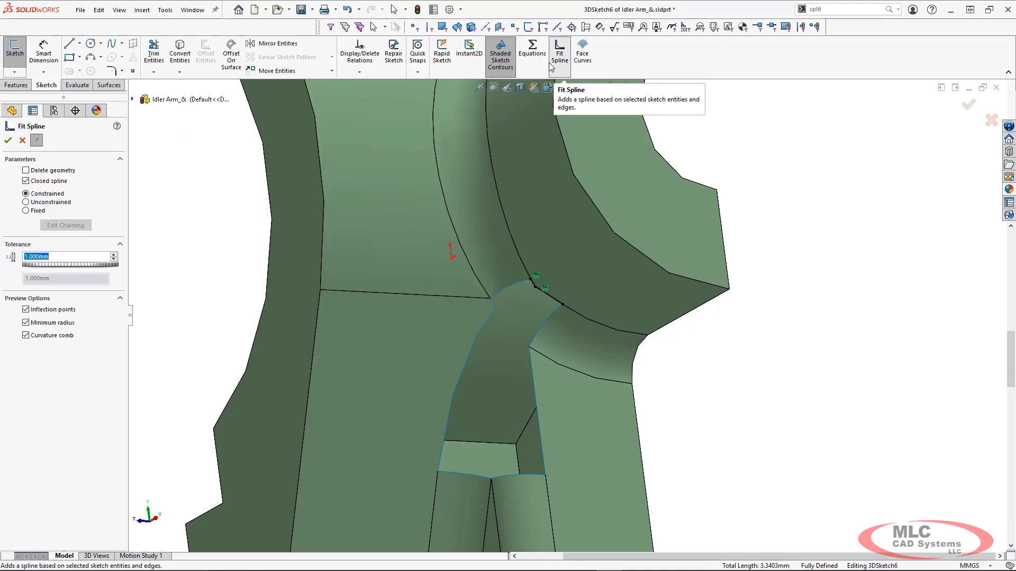
click(58, 182)
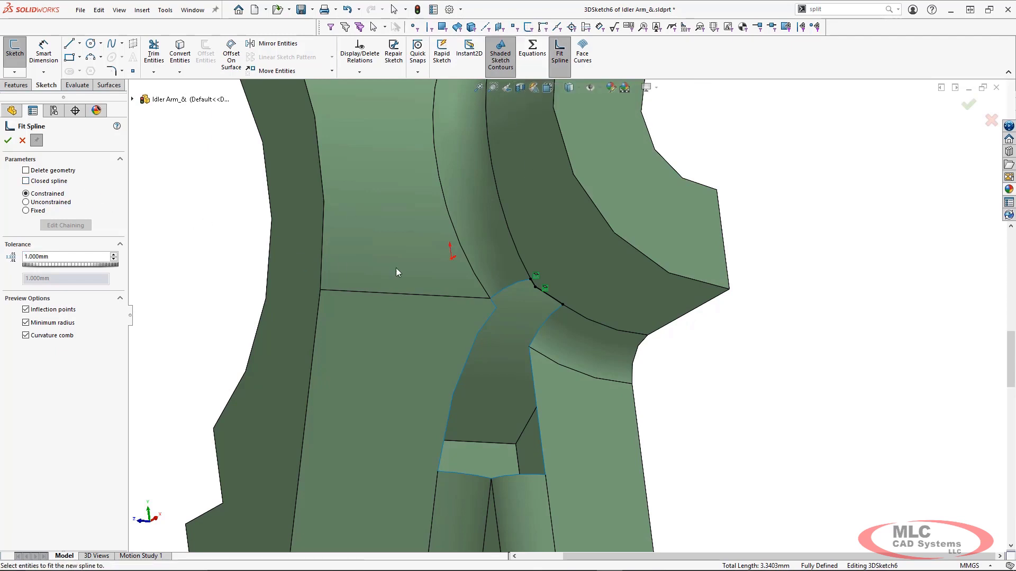
click(493, 87)
drag(477, 214, 623, 365)
key(Escape)
click(513, 298)
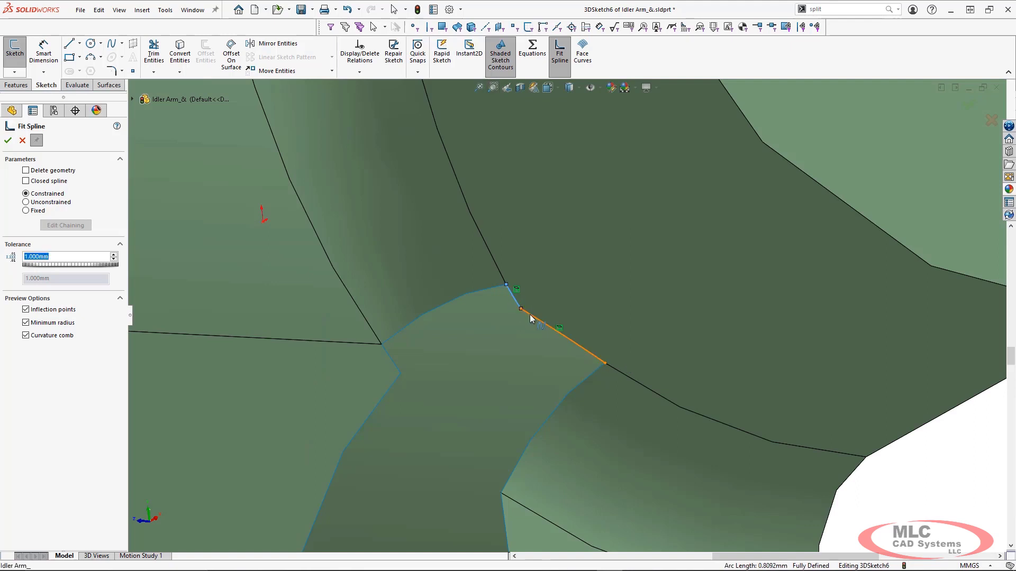
click(531, 318)
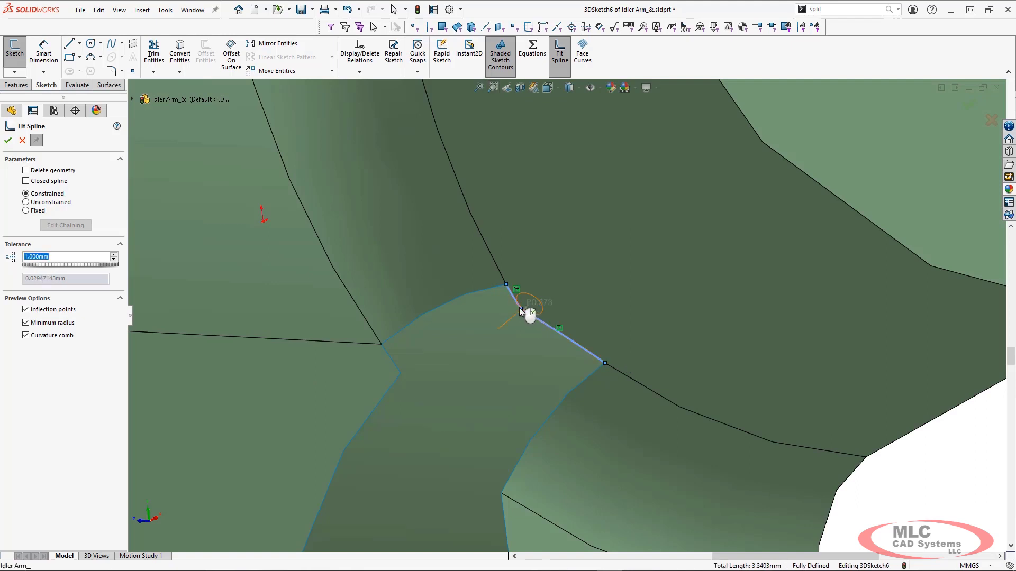
key(g)
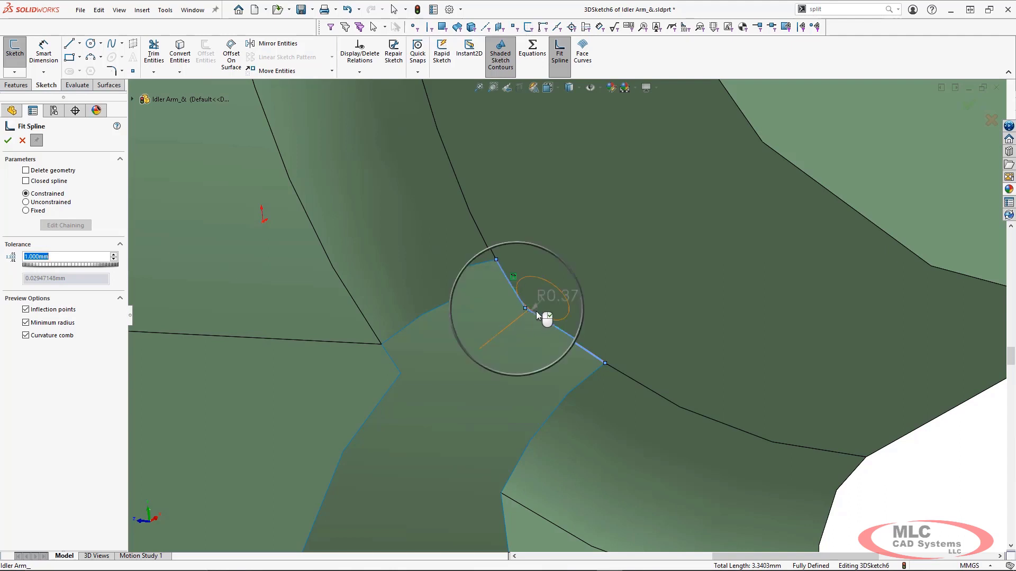
key(Escape)
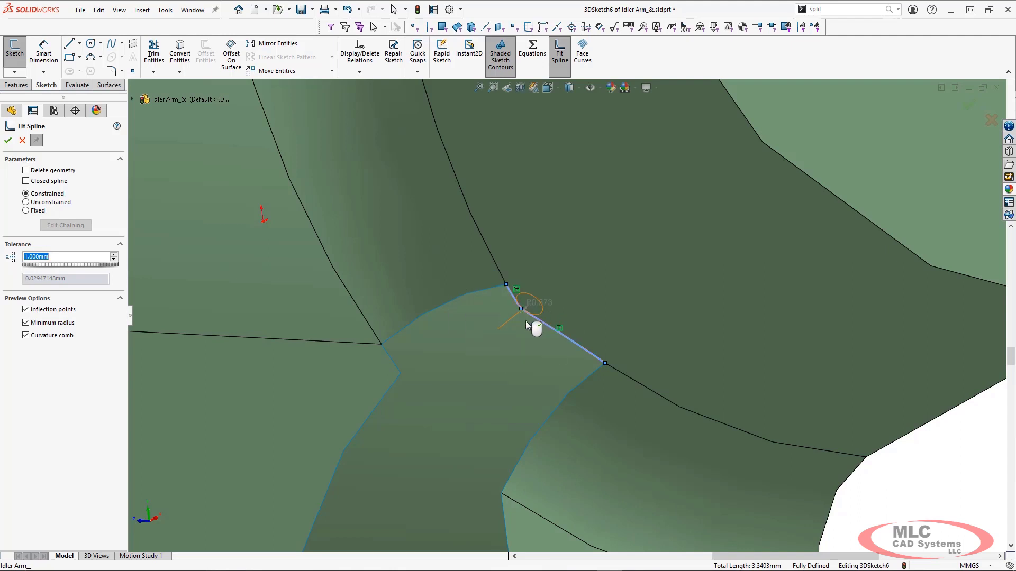
click(8, 141)
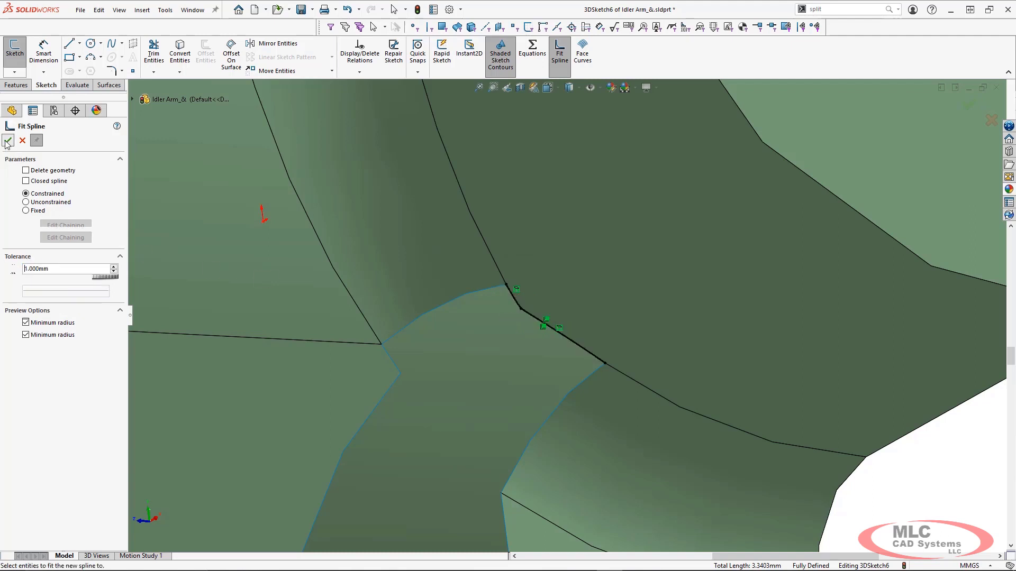
- Trim away the small sliver of surface between the fitted spline and the opening's corner with Trim Surface
mouse_move(550, 335)
middle_down()
mouse_move(565, 331)
mouse_move(594, 261)
middle_up()
scroll(594, 261, down, 3)
scroll(573, 299, down, 3)
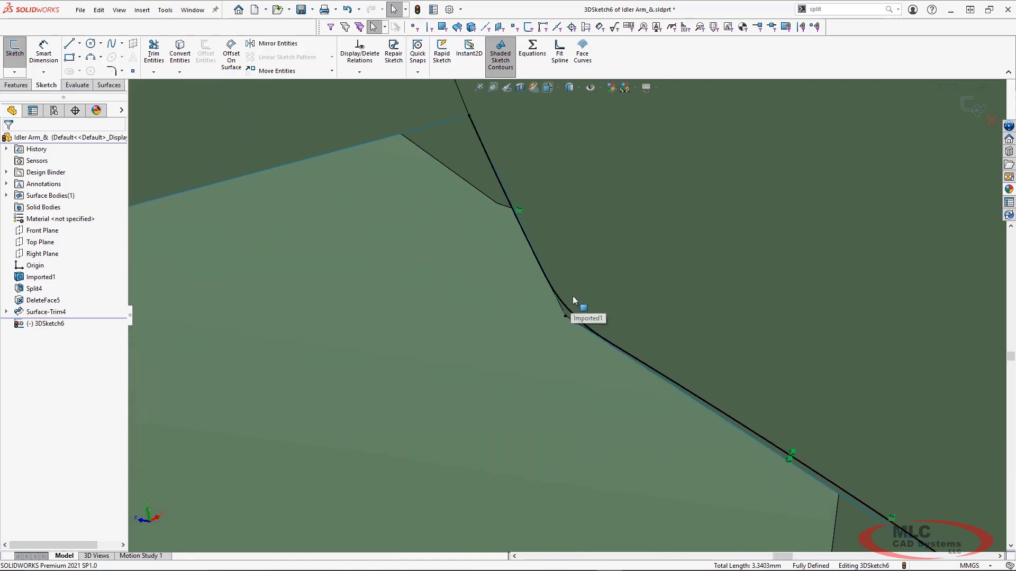
click(108, 85)
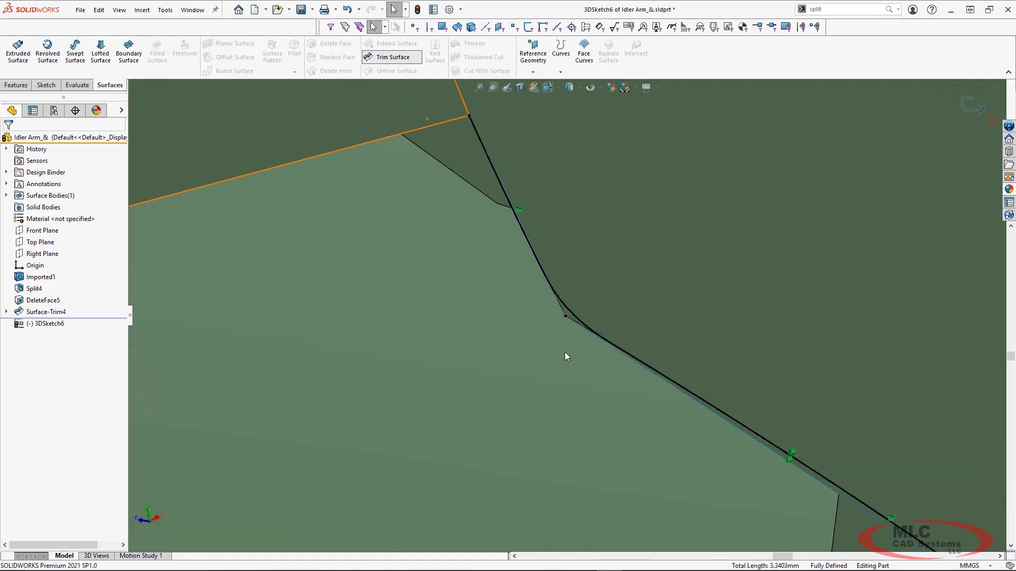
click(393, 57)
click(571, 316)
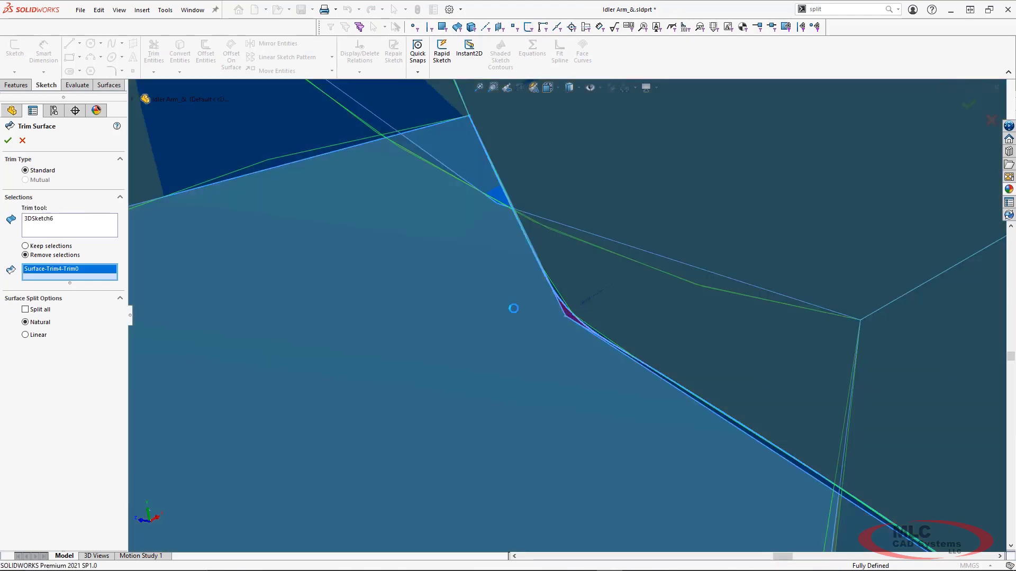
click(8, 141)
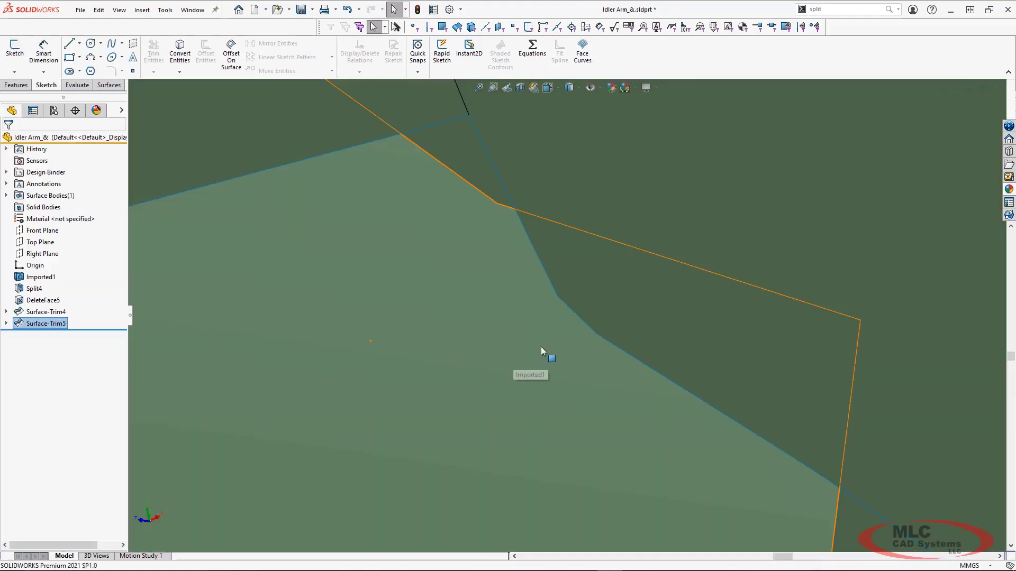
- Start a 2D sketch on the large flat face that borders the long curved edge of the opening
scroll(541, 347, up, 4)
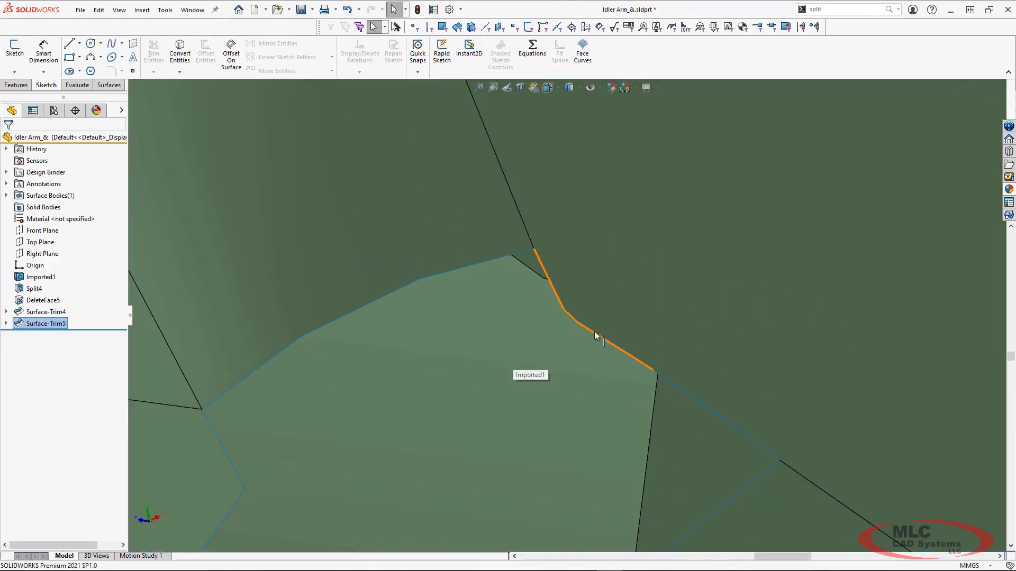
scroll(654, 369, up, 2)
middle_drag(629, 368, 607, 358)
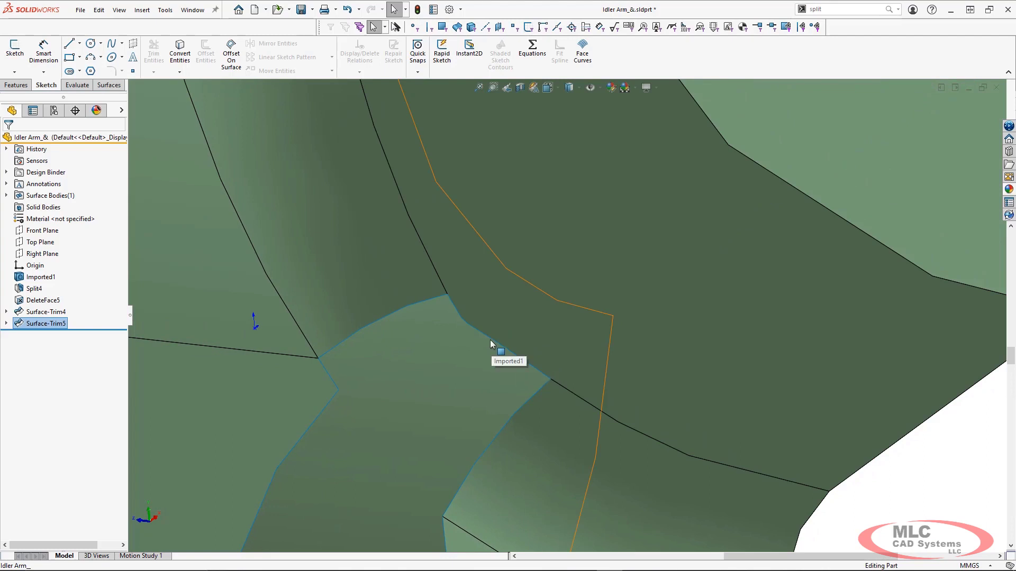
scroll(490, 340, up, 2)
scroll(458, 410, up, 1)
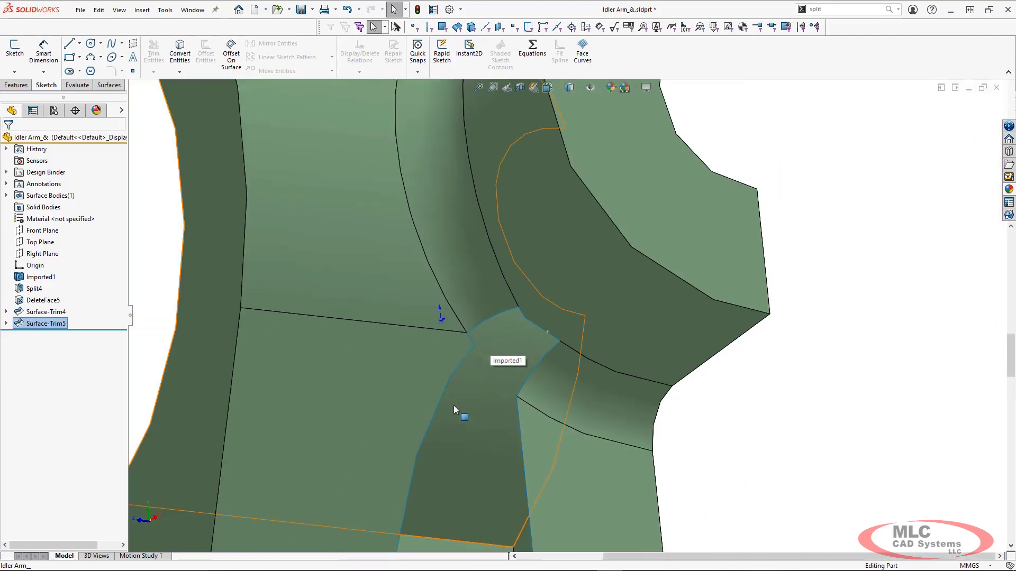
click(416, 414)
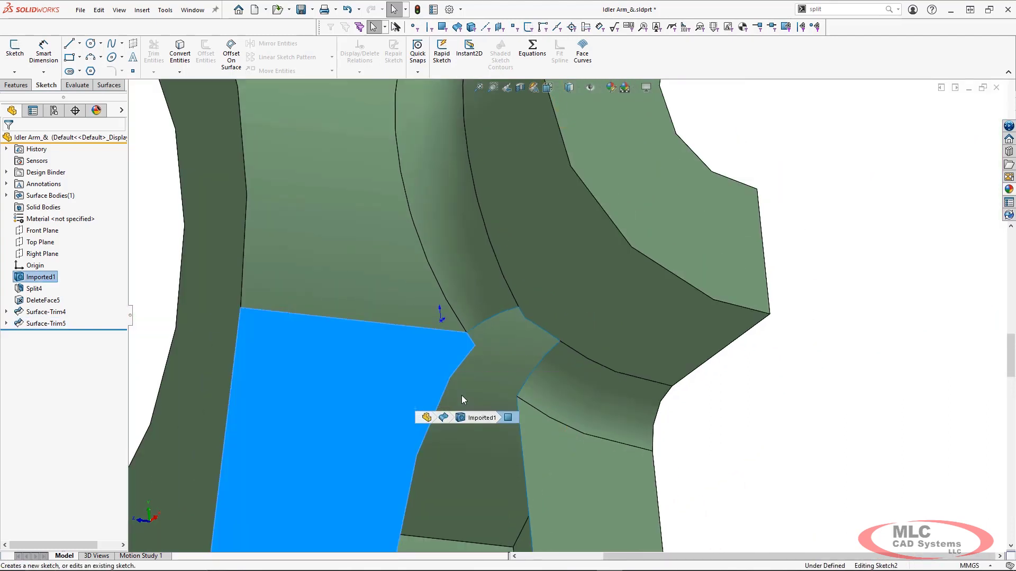
click(464, 398)
click(492, 87)
drag(507, 241, 642, 360)
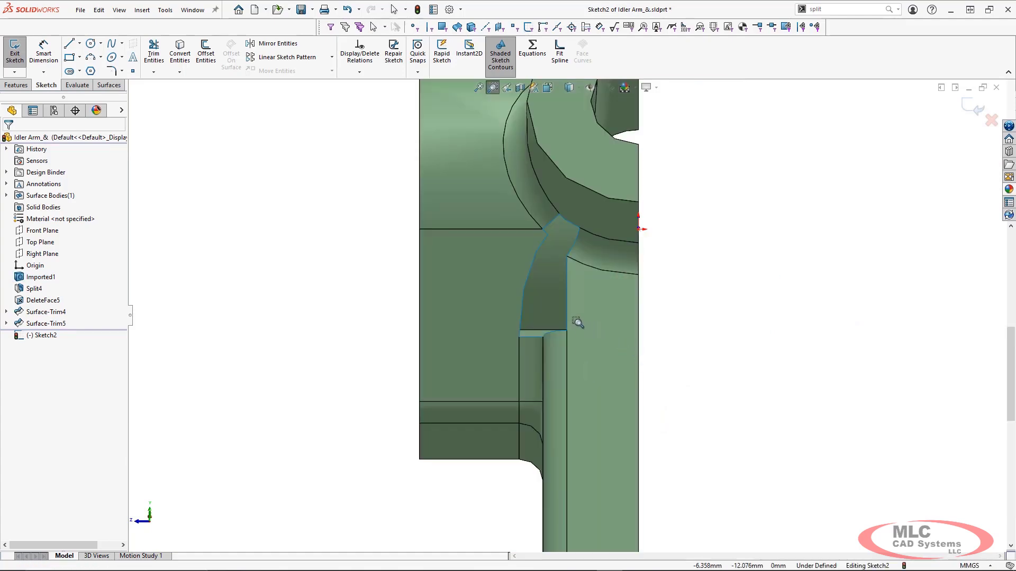
key(Escape)
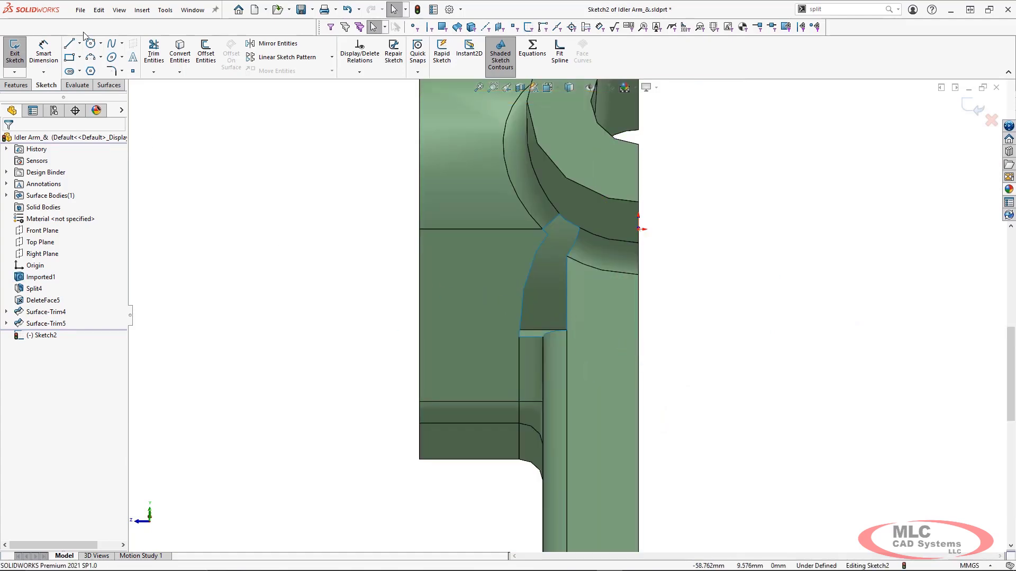
- Draw a four-point spline on the flat face from the opening's upper fillet corner to its lower corner, bowing just outside the jagged edge
click(114, 44)
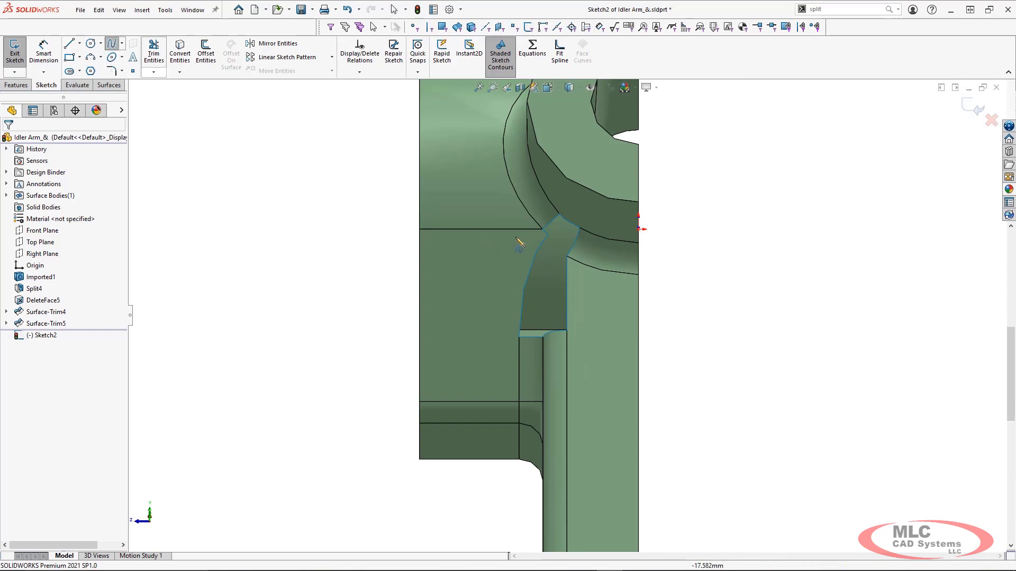
click(542, 229)
click(522, 265)
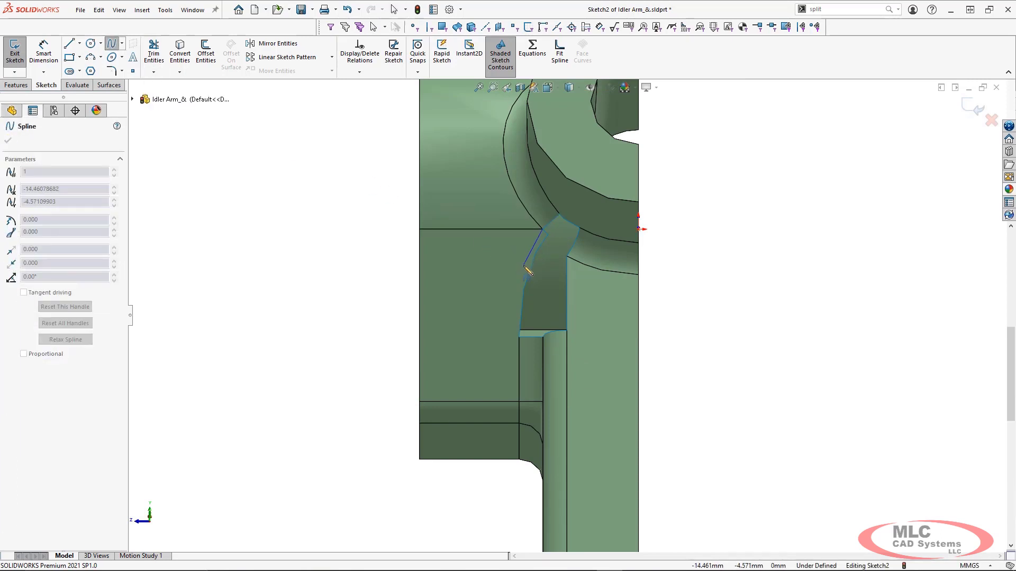
click(517, 303)
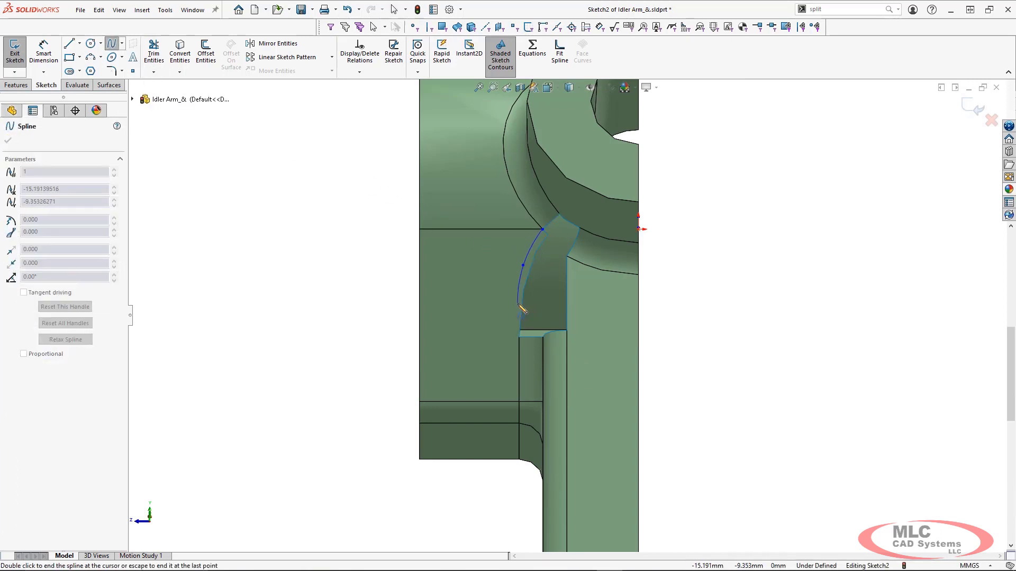
double_click(519, 337)
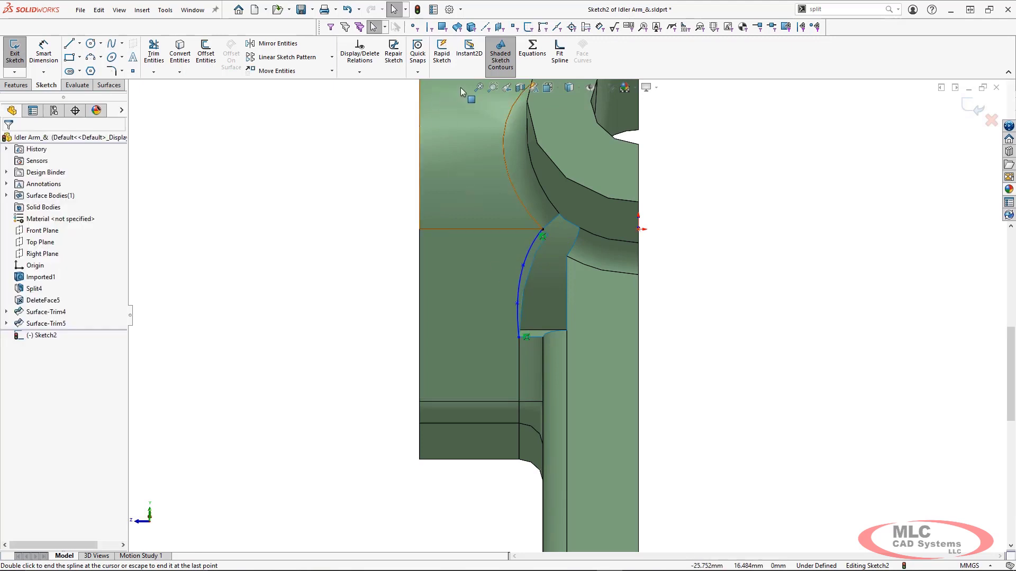
- Make the spline's lower end handle vertical and align its last two points with a vertical relation
drag(450, 168, 634, 361)
key(Escape)
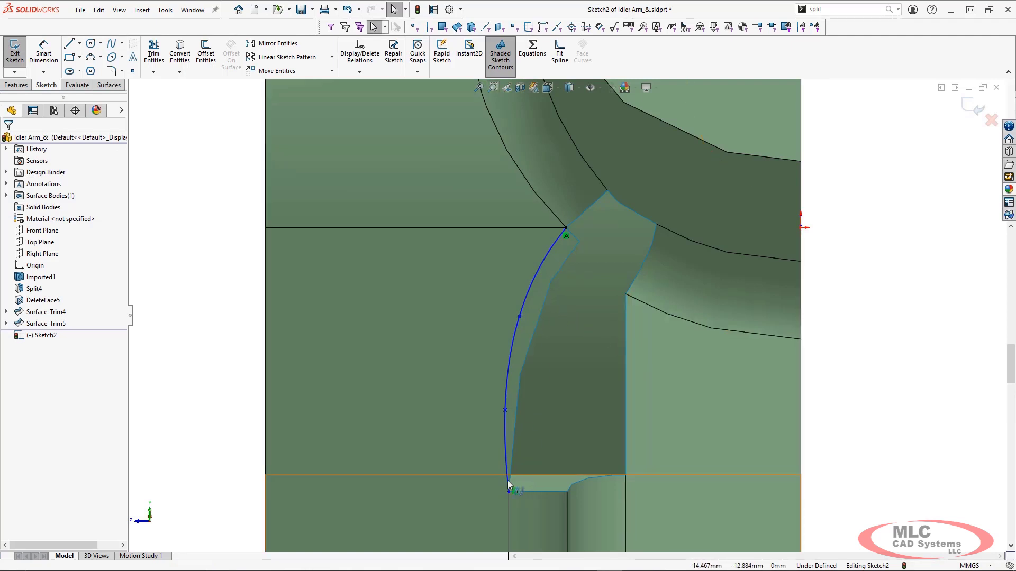
click(506, 471)
click(509, 477)
click(11, 263)
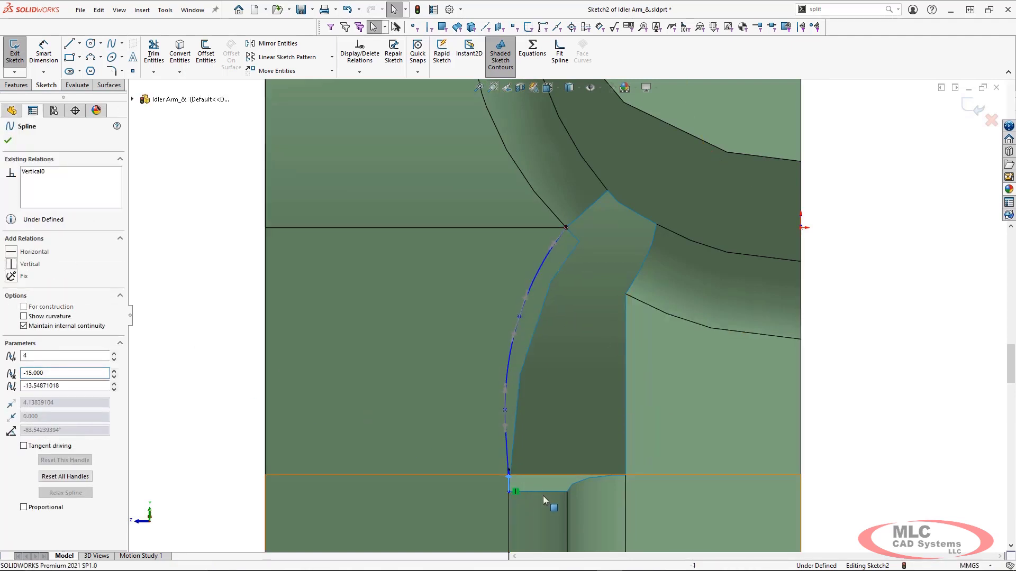
click(509, 492)
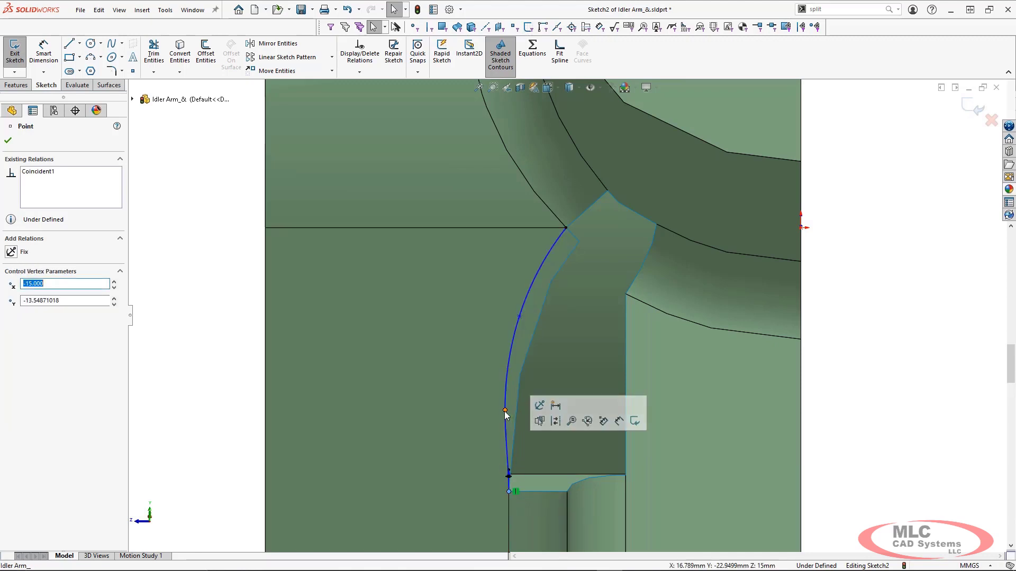
ctrl+click(505, 411)
click(551, 365)
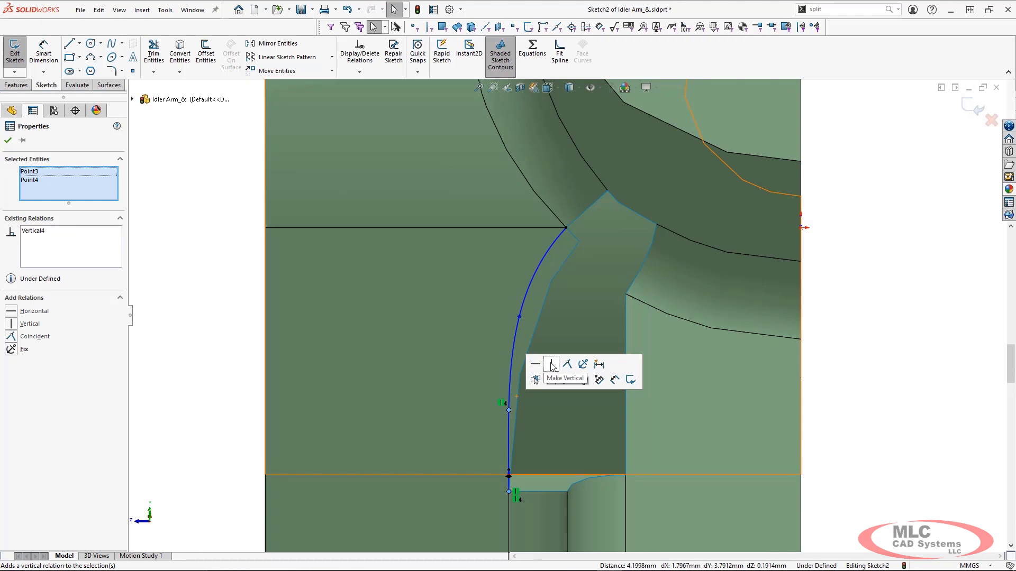
- Trim away the strip of flat face between the spline and the opening with Trim Surface
click(110, 85)
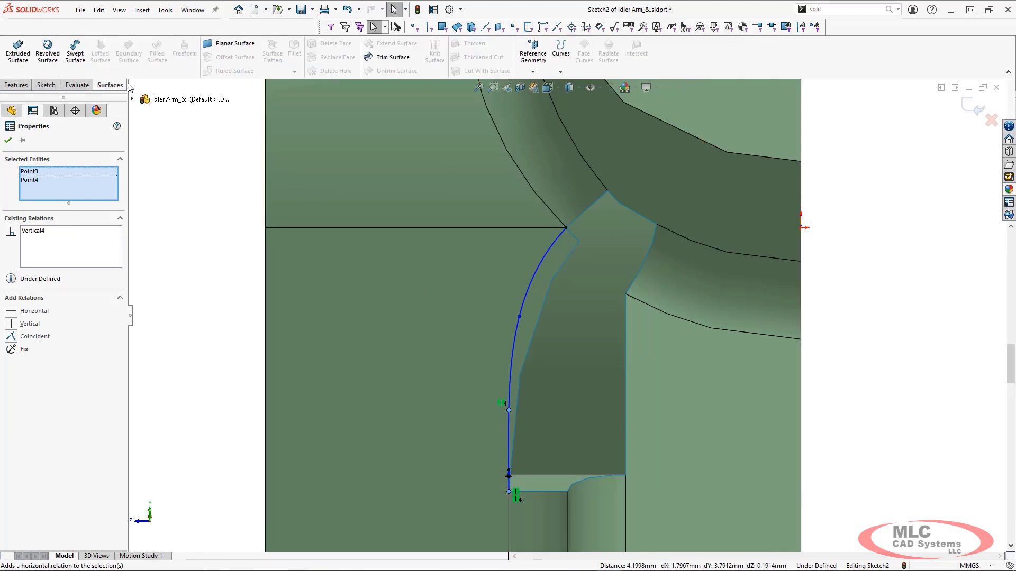
click(391, 57)
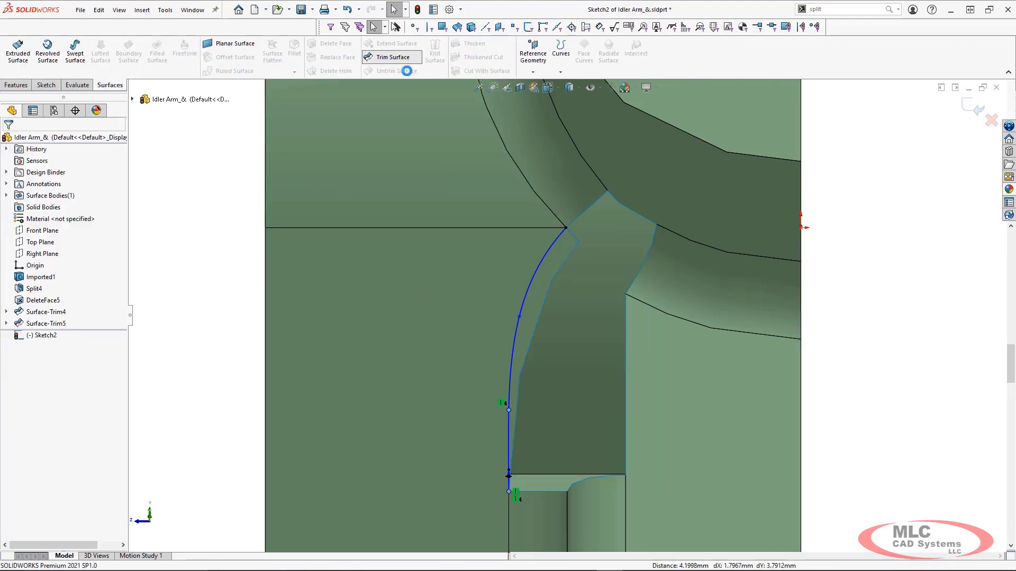
click(547, 274)
key(Return)
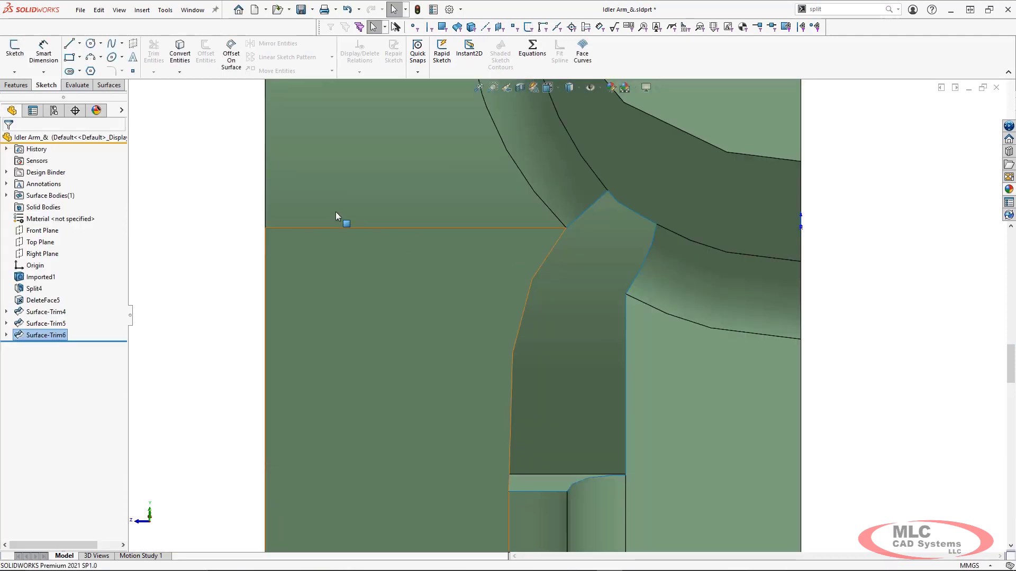
- Start a new 3D sketch and convert the two adjoining opening edges along the side boss into it
click(14, 71)
click(22, 97)
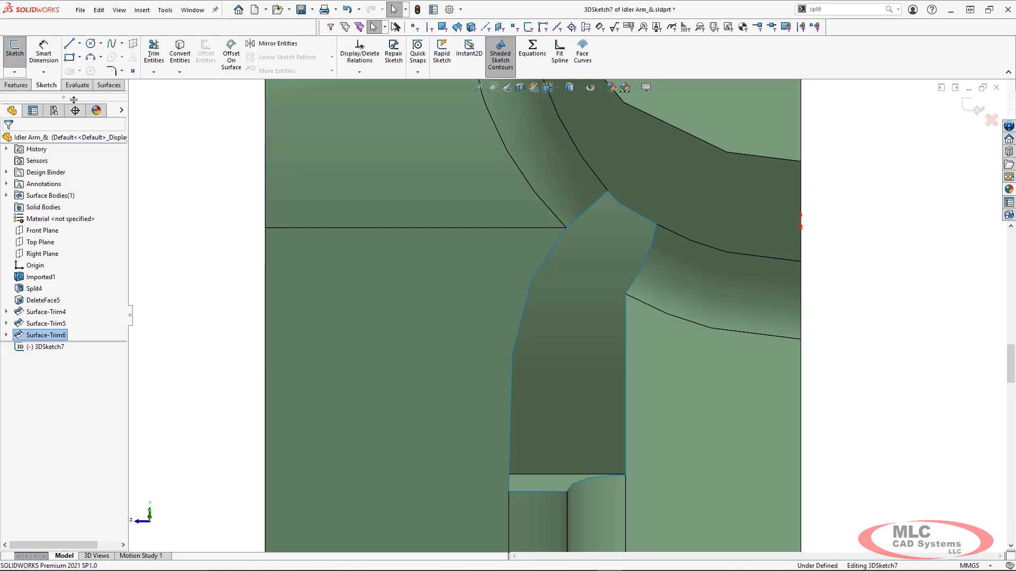
click(180, 55)
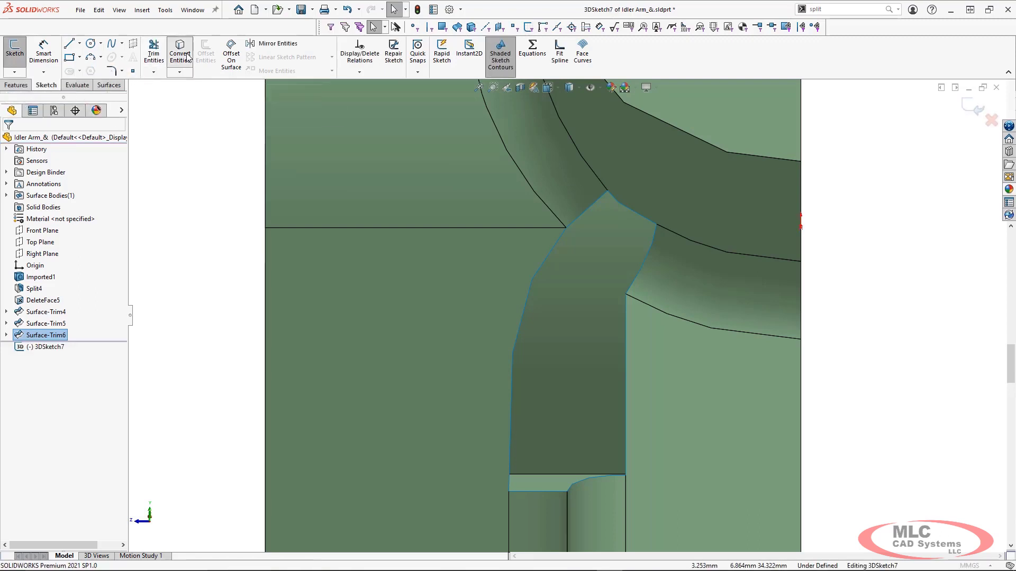
click(634, 216)
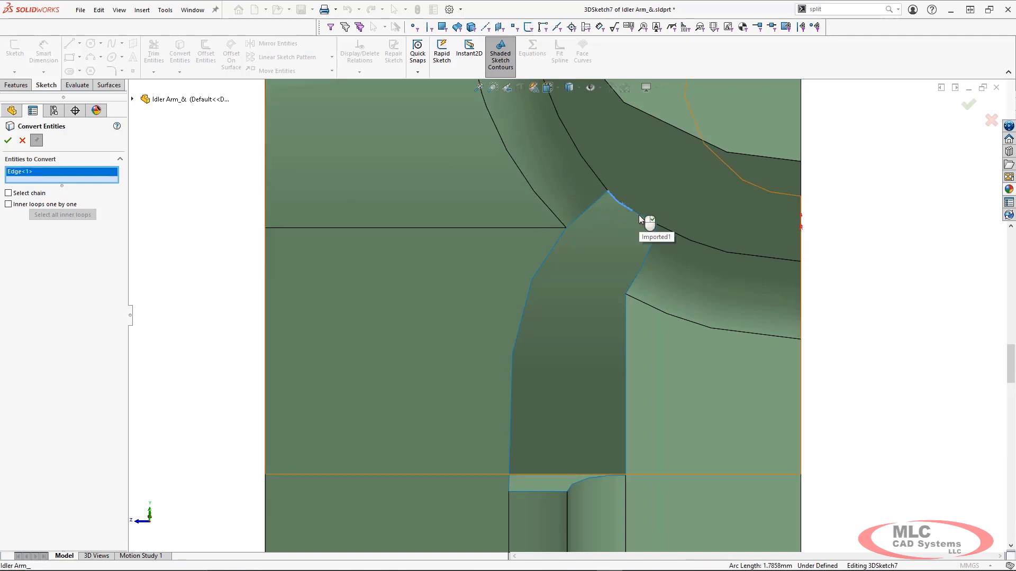
right_click(639, 215)
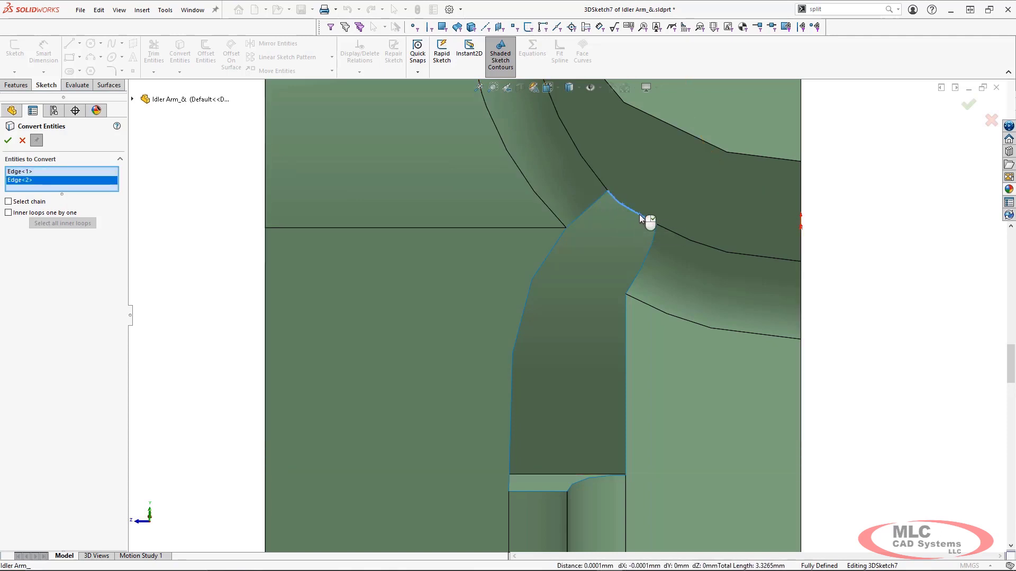
- Convert the opening's remaining edges into the 3D sketch: the short upper arc, the trimmed curved side, both lower edges and both opposite side edges
click(579, 215)
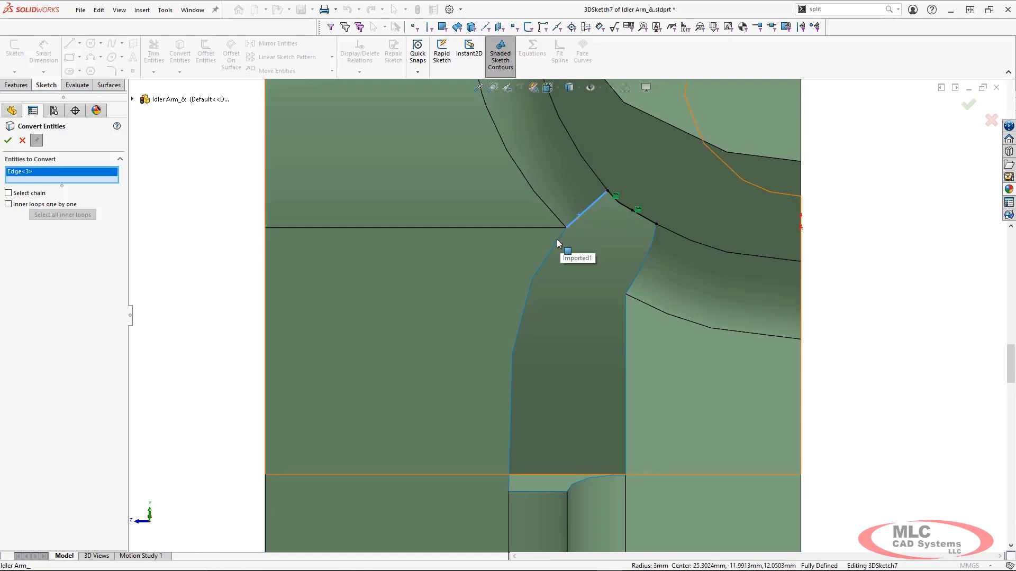
click(554, 241)
right_click(553, 241)
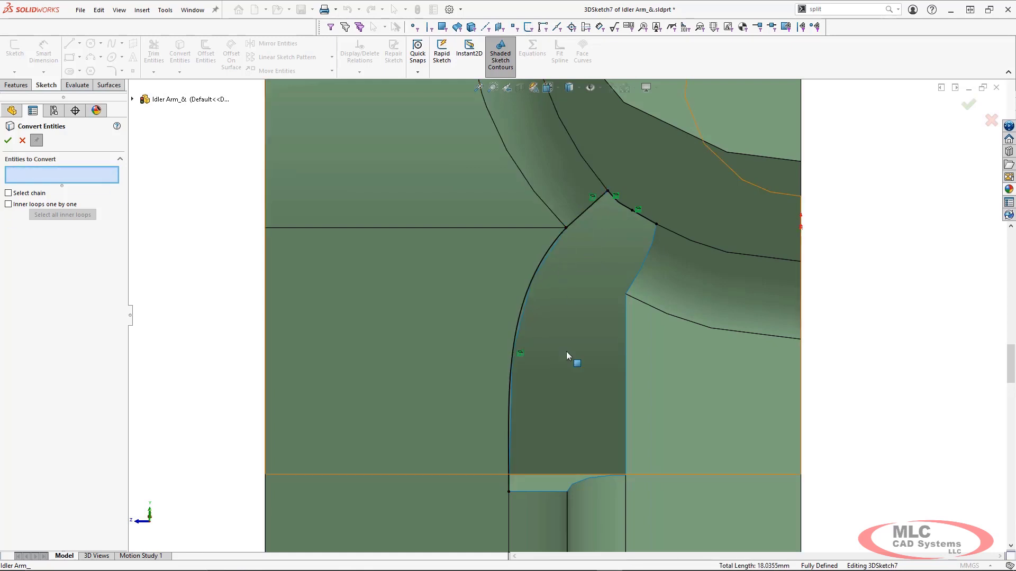
click(542, 493)
click(583, 480)
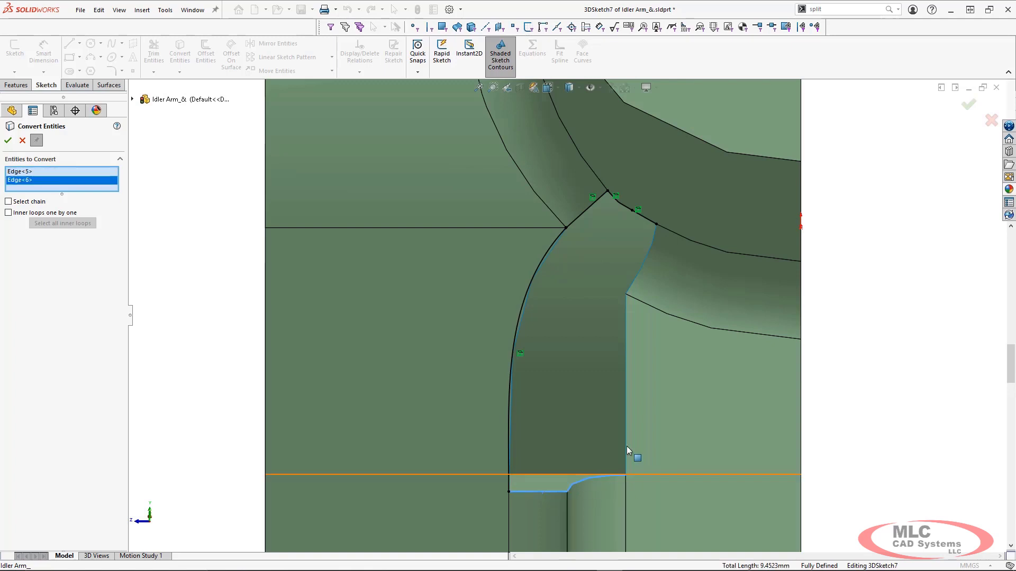
click(627, 411)
click(633, 284)
right_click(634, 283)
click(20, 142)
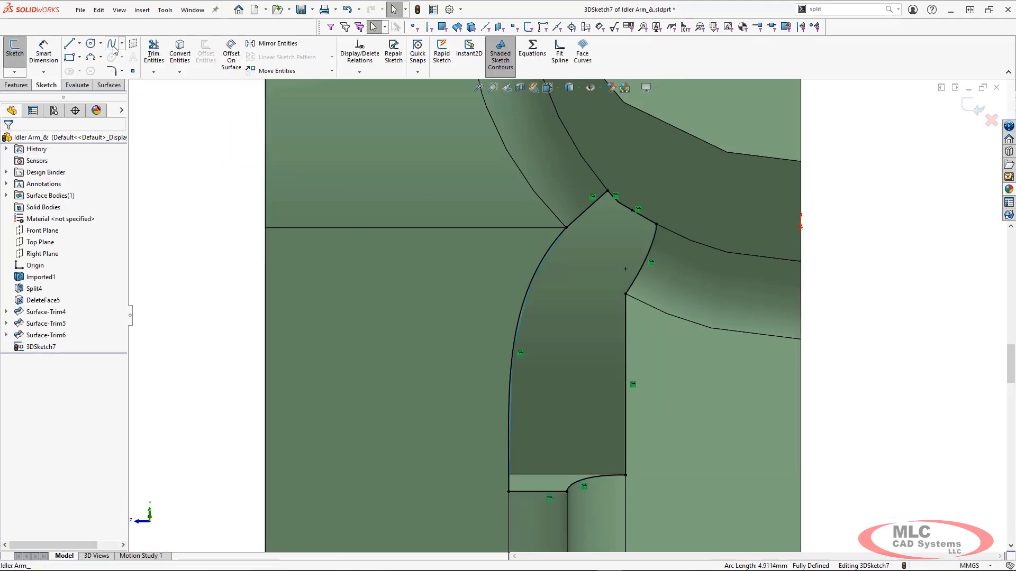
- Draw a two-point spline across the opening, joining the corners where the boss fillet's outer edges end
click(111, 44)
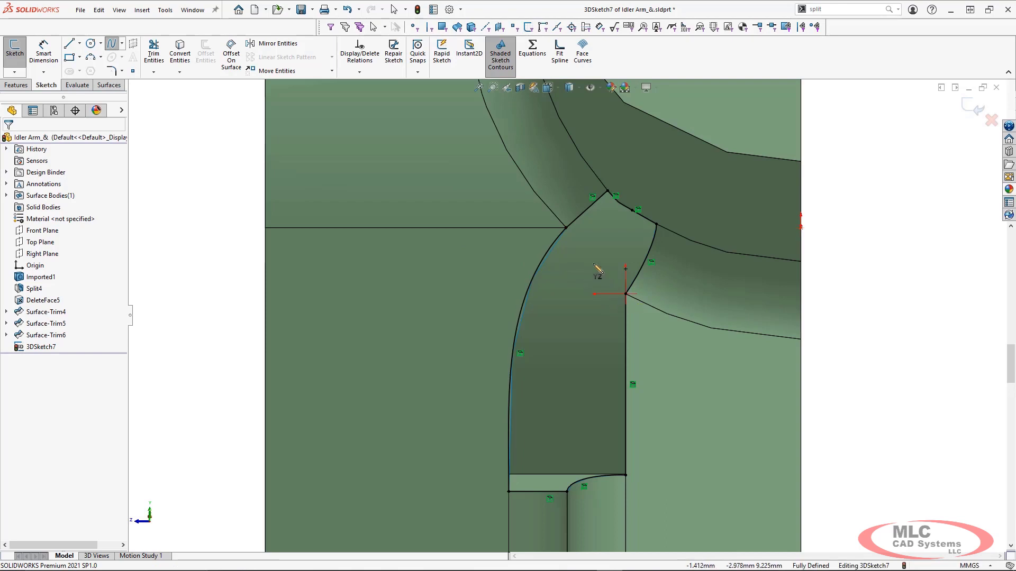
click(625, 294)
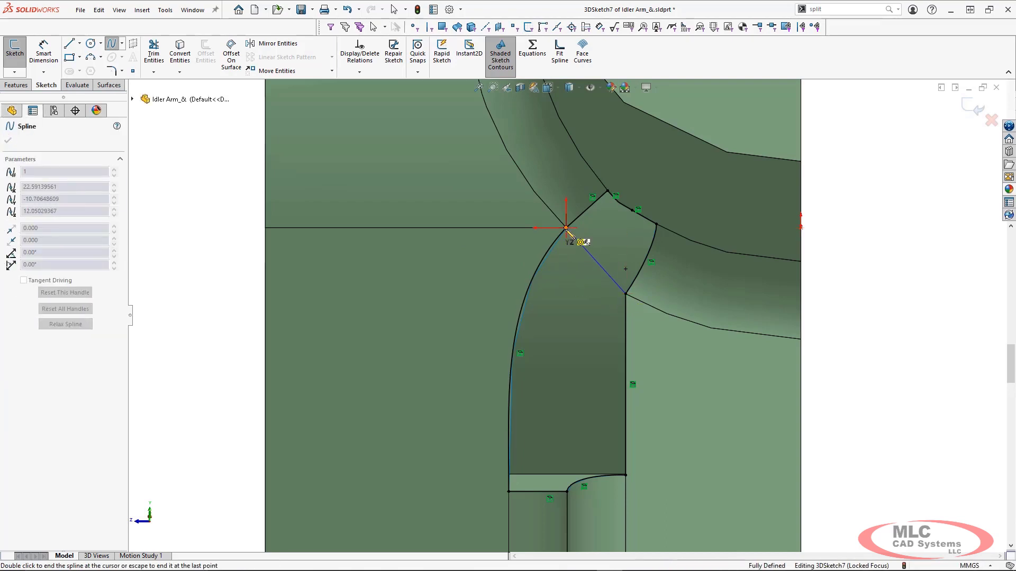
double_click(566, 228)
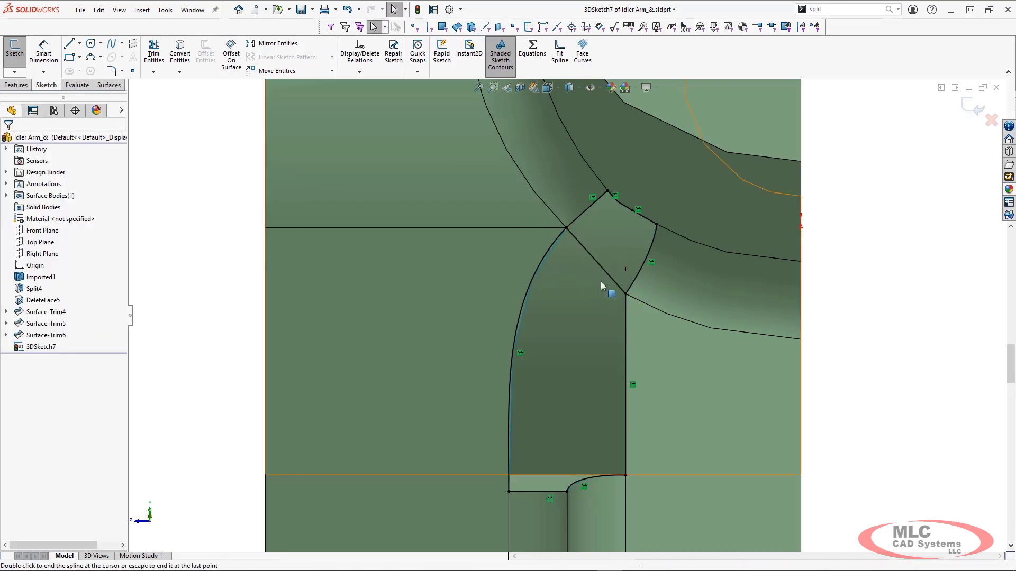
- Apply equal curvature between the crossing spline and the lower boss fillet edge, and shorten the spline's handle at that end
click(625, 294)
ctrl+click(634, 299)
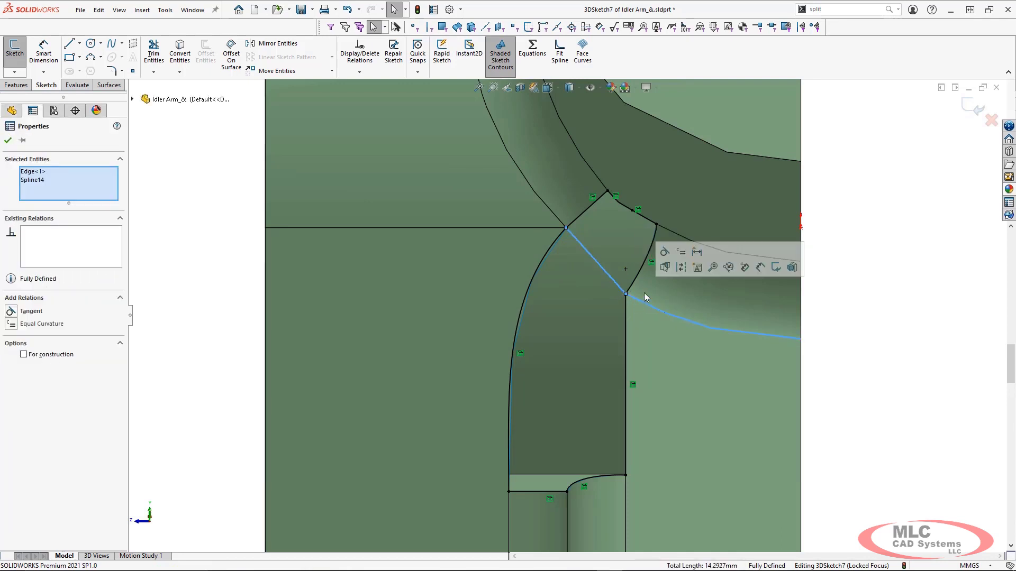
click(682, 253)
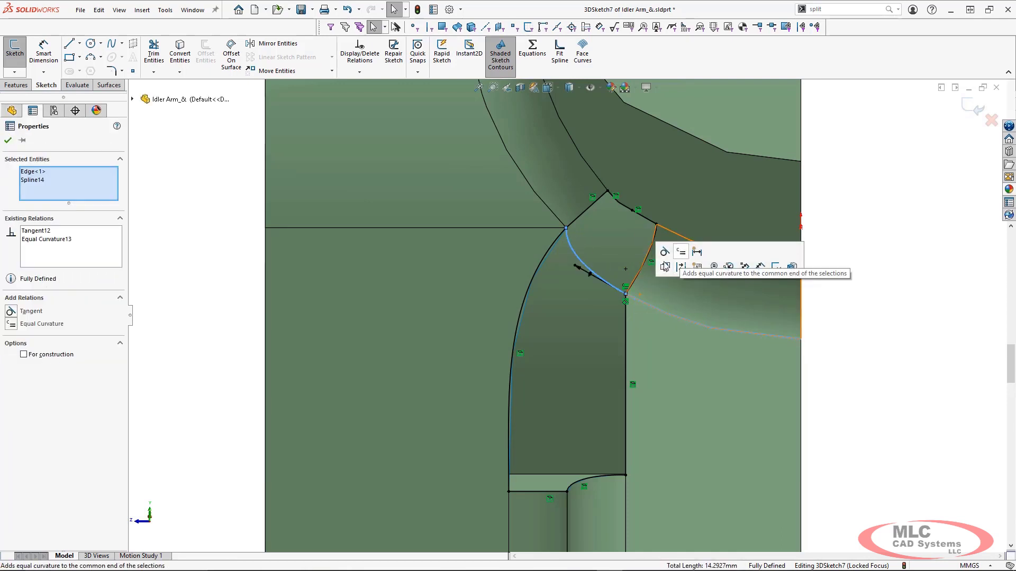
click(579, 269)
drag(582, 270, 599, 281)
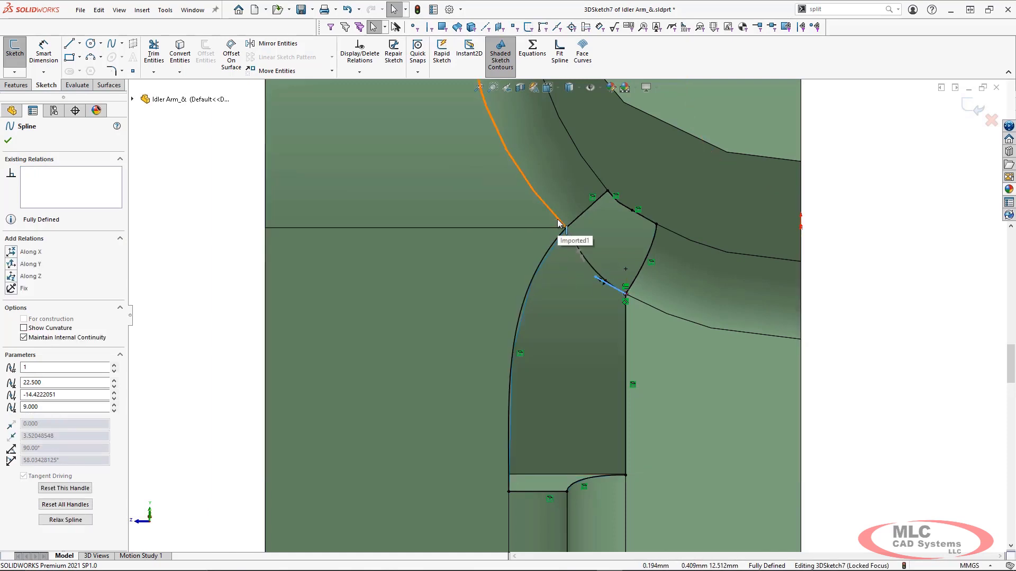
- Apply equal curvature between the crossing spline and the upper boss fillet edge, and adjust its handle to smooth the curve
key(Escape)
ctrl+click(589, 265)
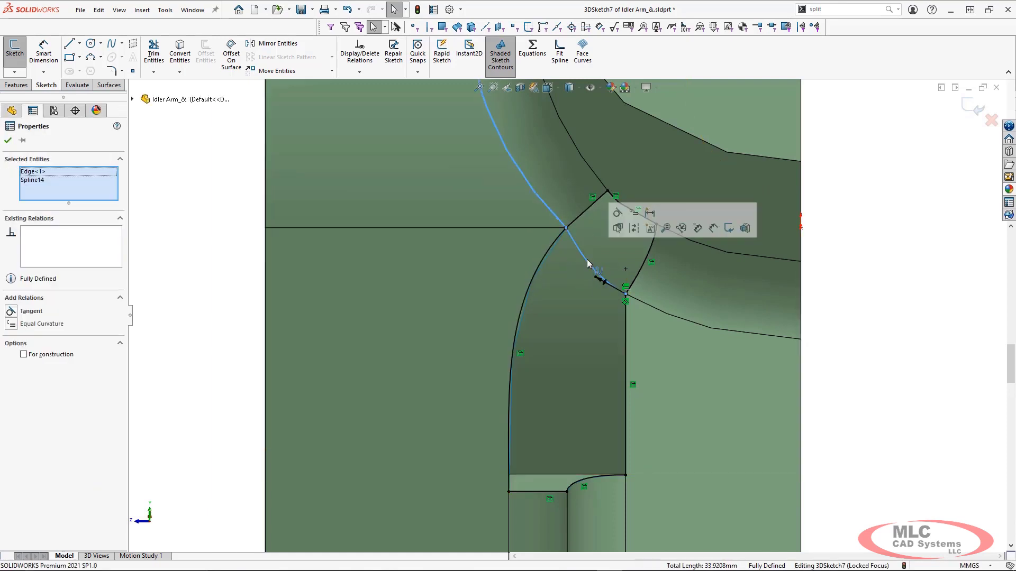
click(635, 213)
drag(497, 227, 593, 273)
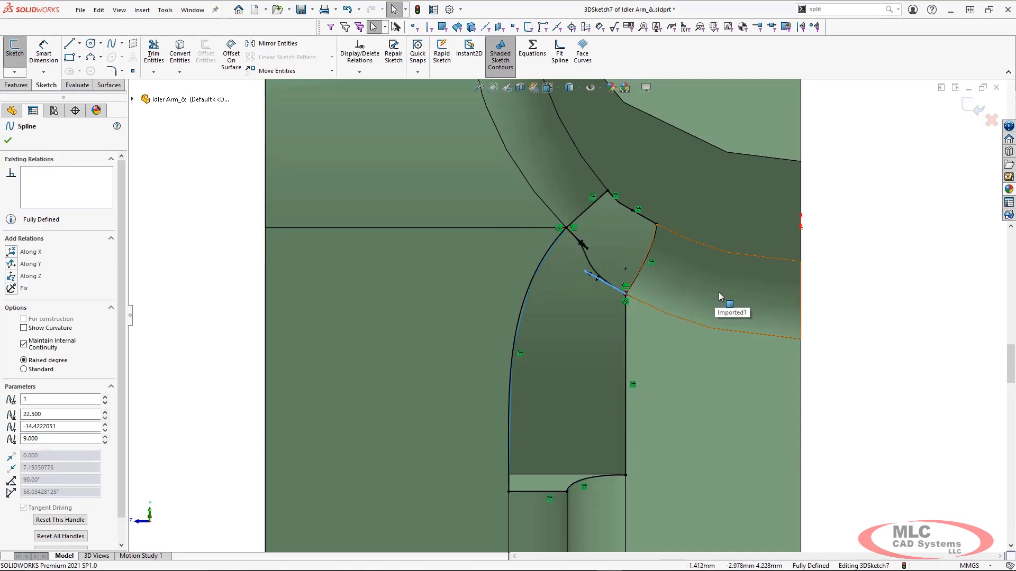
key(Escape)
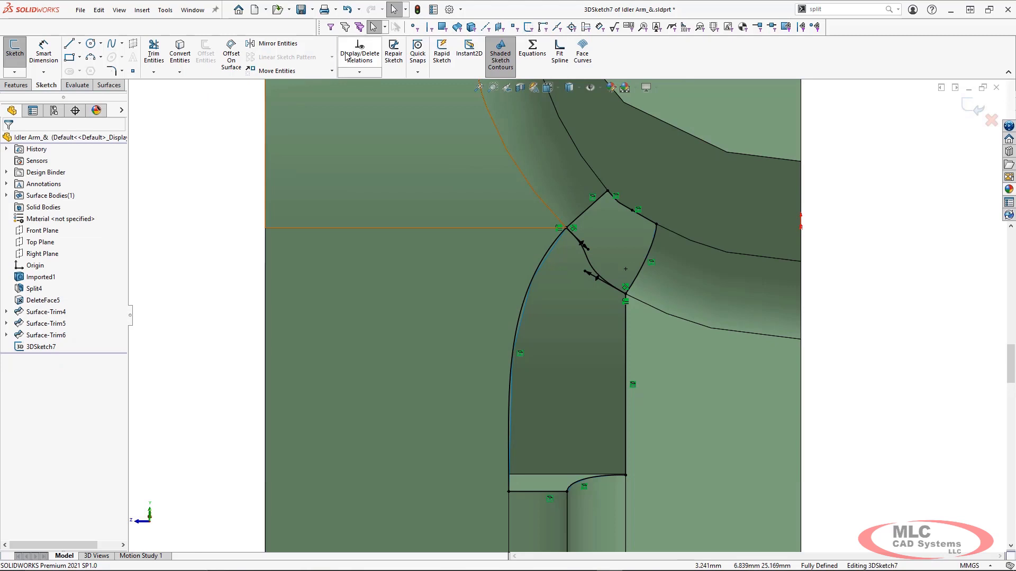
- Fit constrained splines with 0.1 mm tolerance to the converted upper edge pair and the curved side chain, and finish the sketch
click(559, 53)
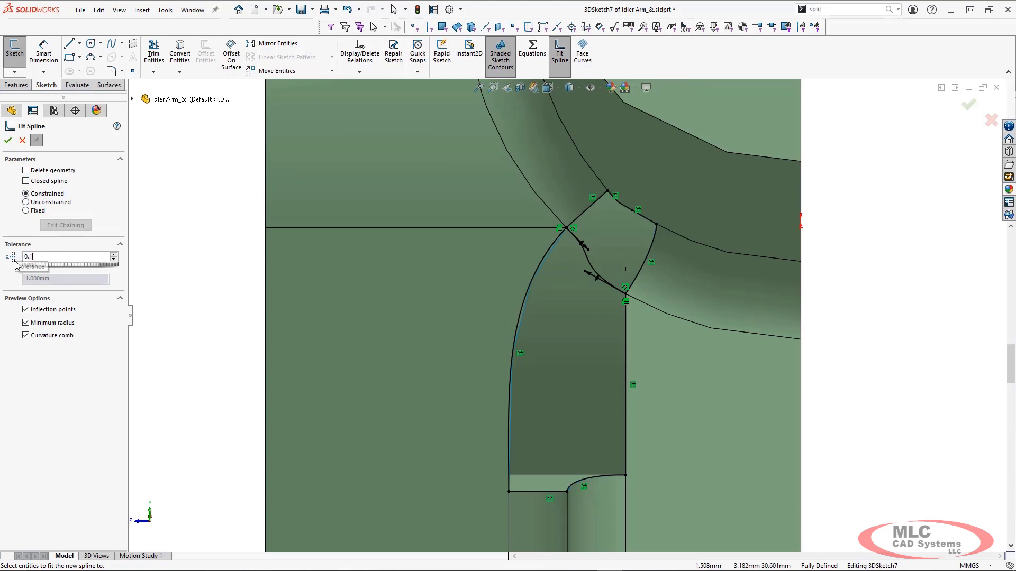
text(0.1)
key(Return)
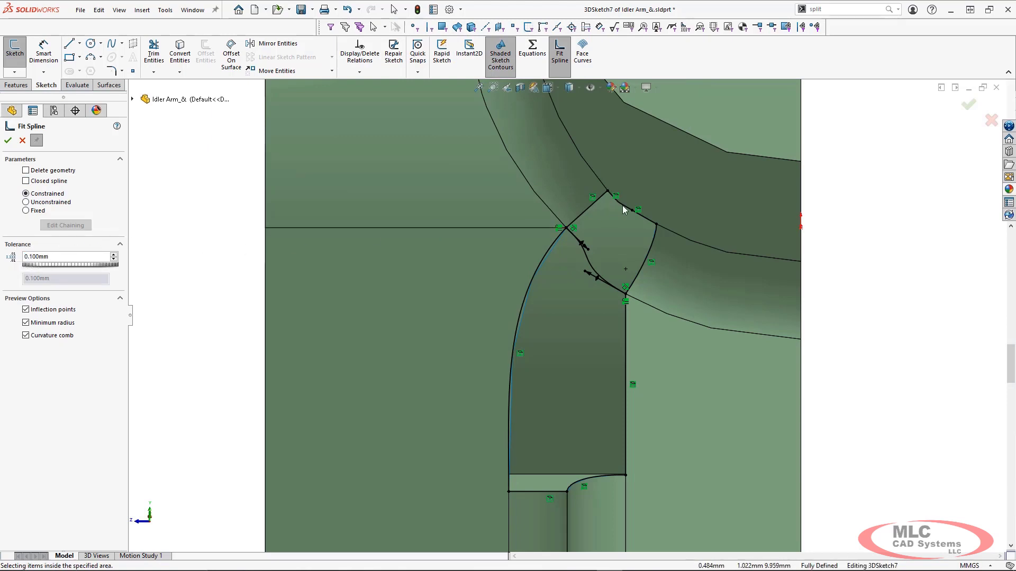
click(643, 223)
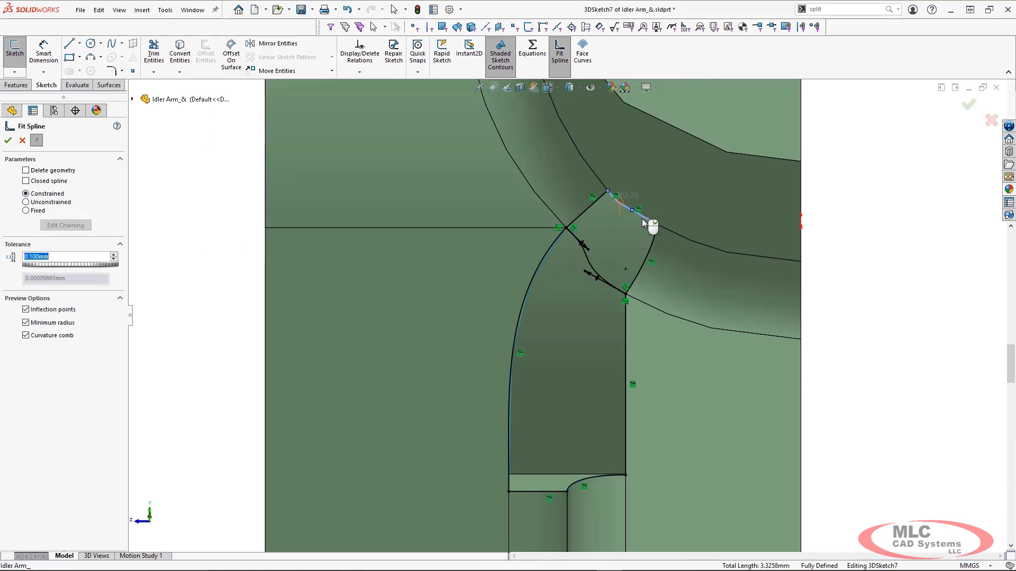
click(582, 221)
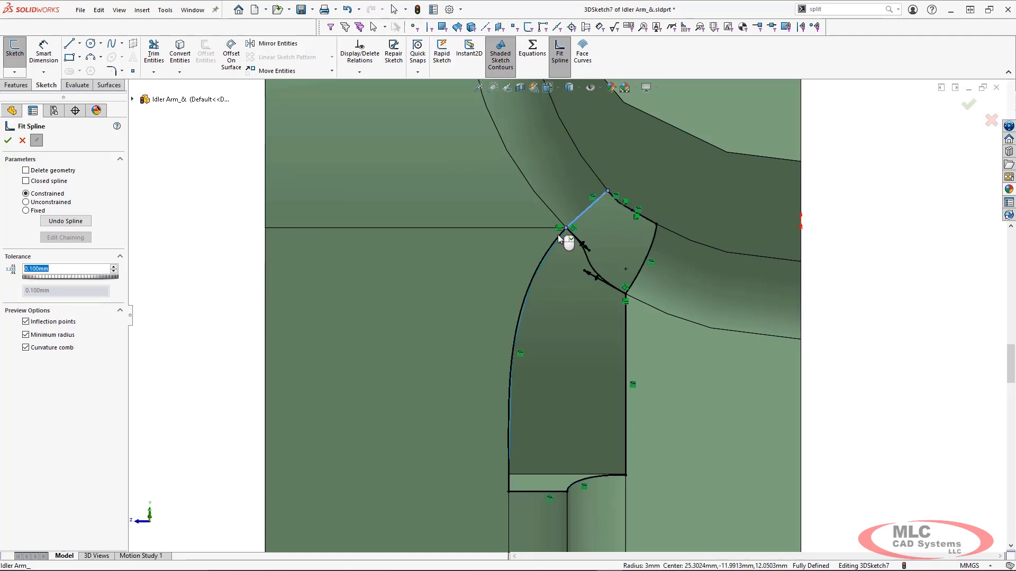
click(558, 237)
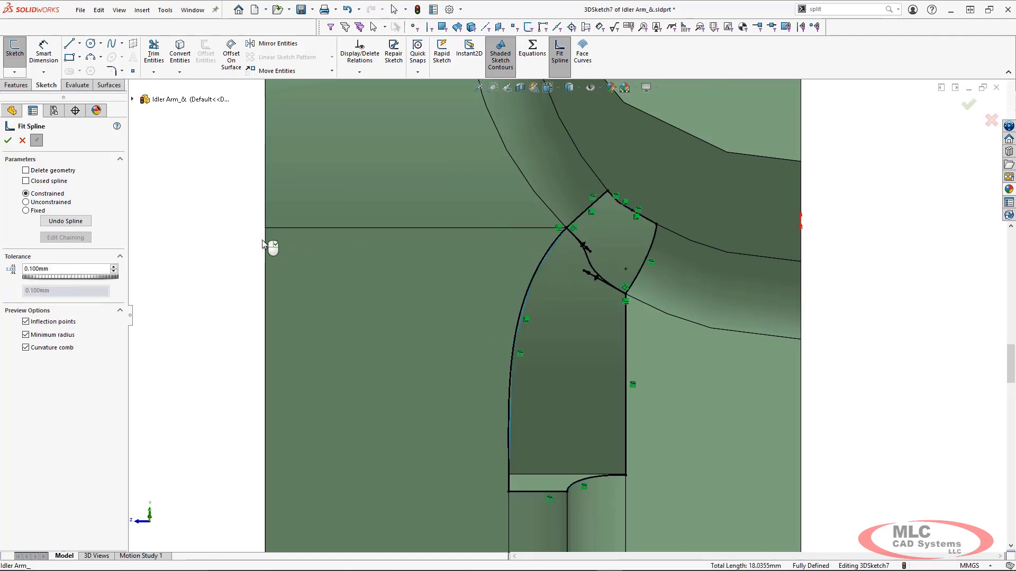
click(8, 140)
click(13, 73)
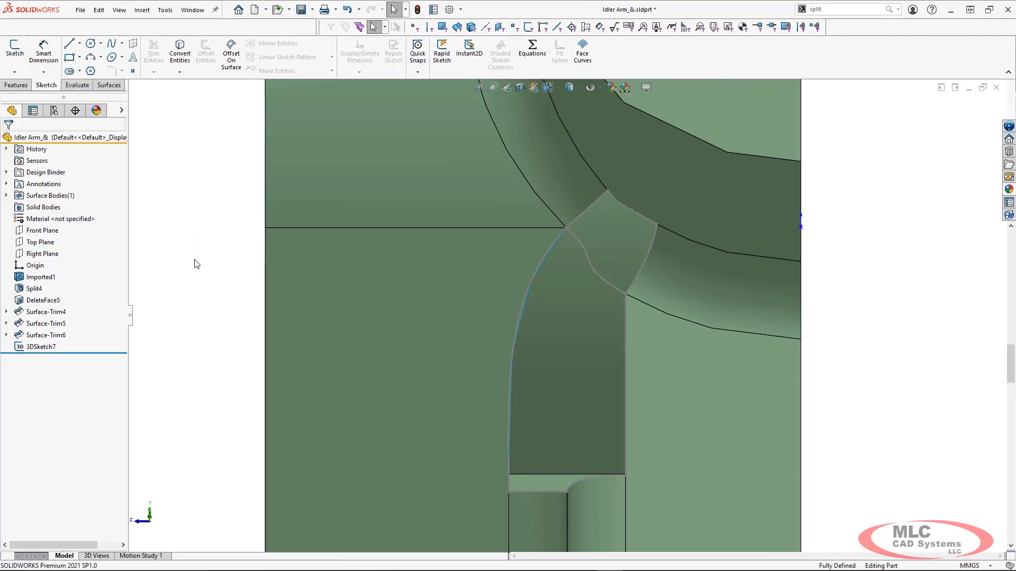
- Start a Boundary Surface with the upper spline, the crossing spline and the joined lower edges as Direction 1 curves
click(108, 86)
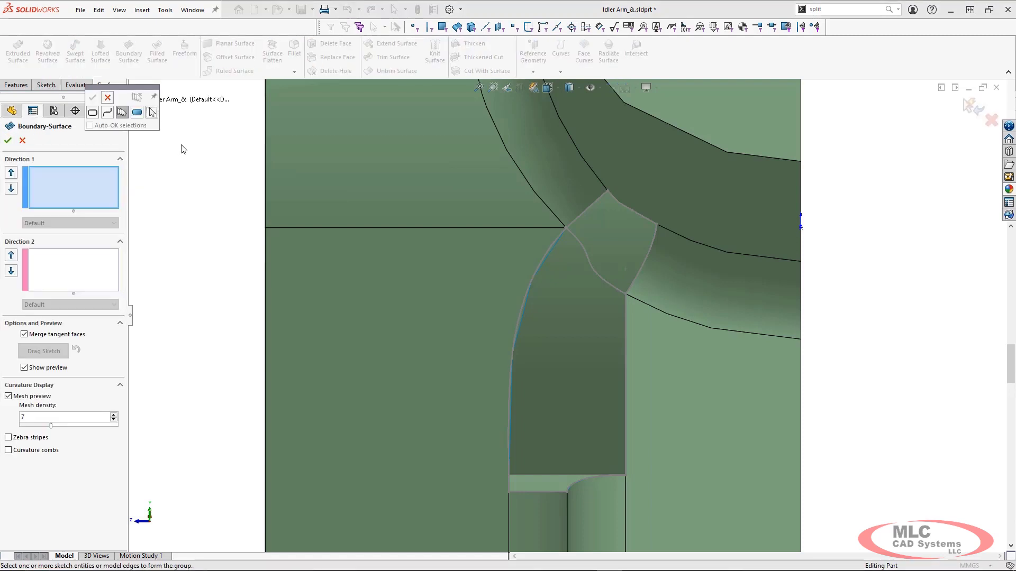
click(620, 210)
right_click(608, 210)
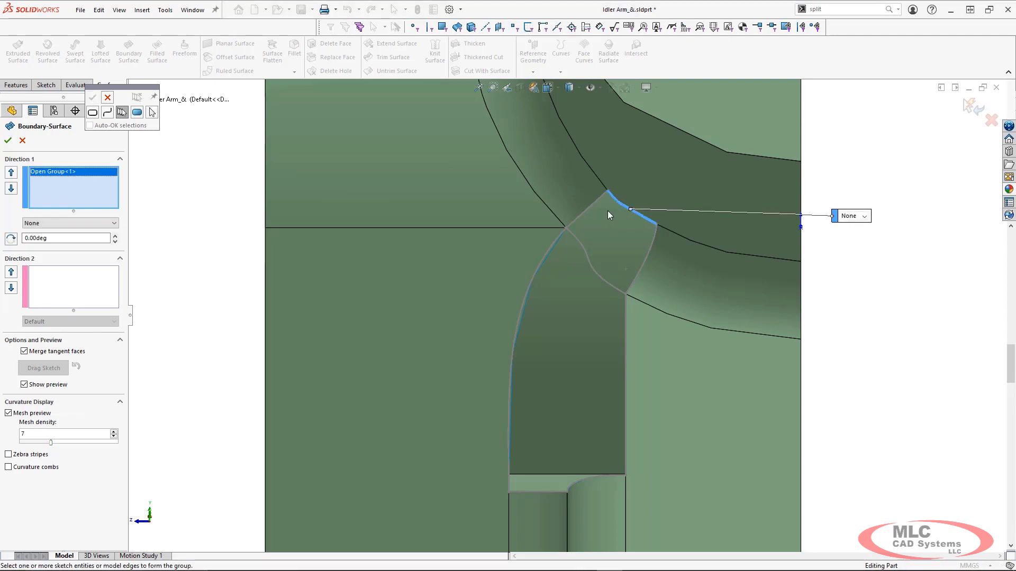
click(575, 238)
right_click(573, 237)
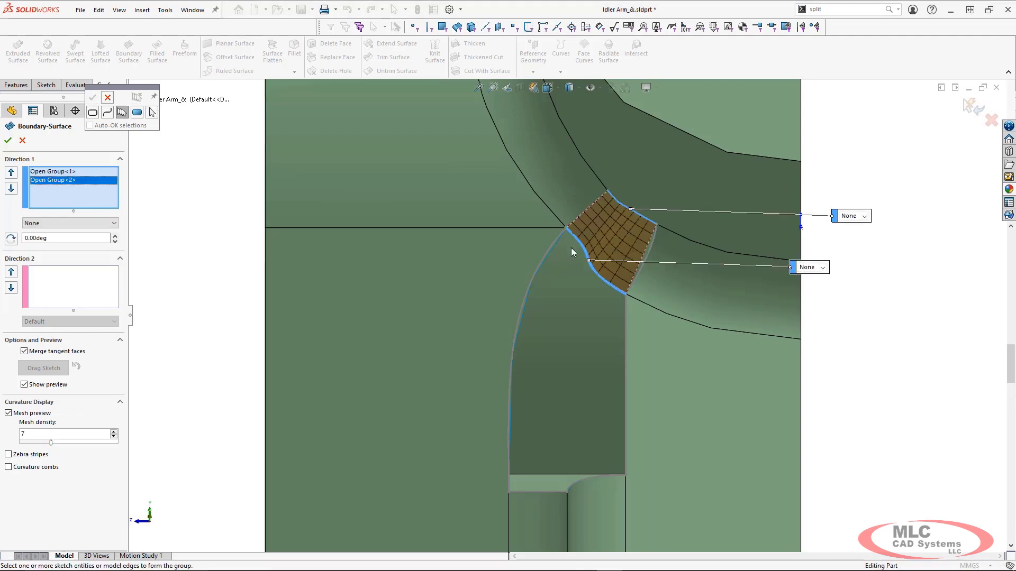
click(528, 493)
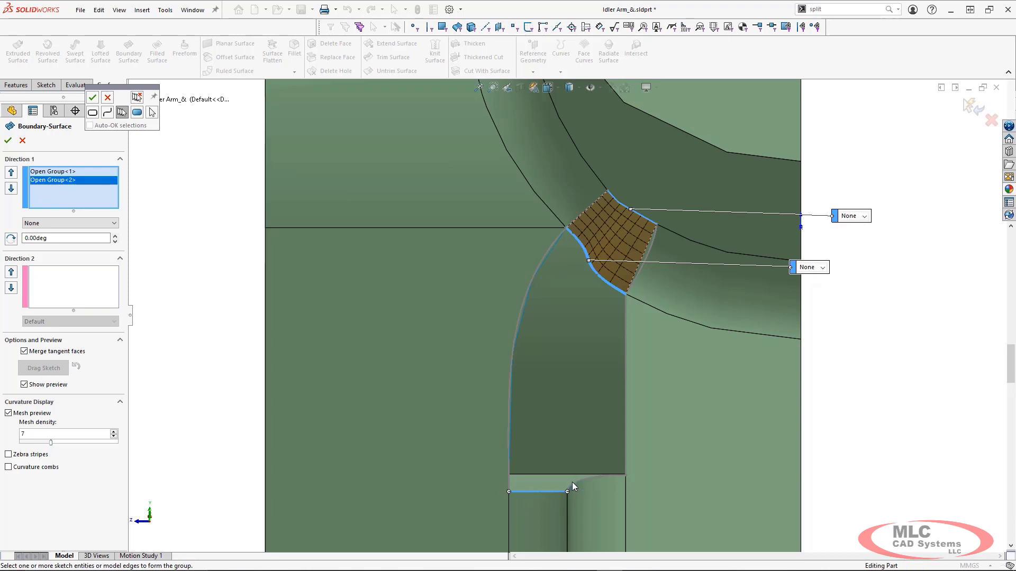
click(572, 483)
right_click(573, 483)
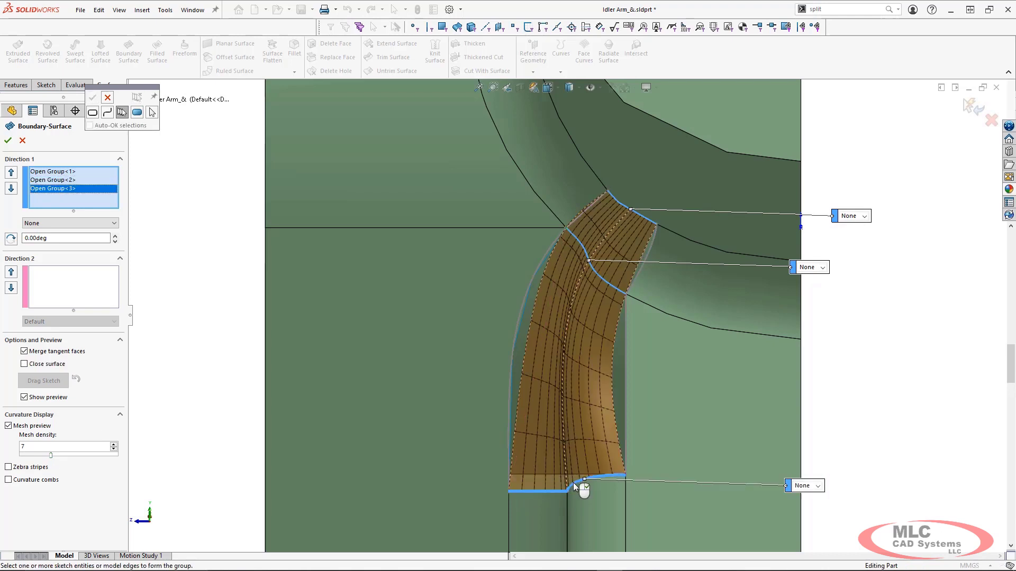
- Add the opening's two long side chains as Direction 2 curves and create the boundary surface
click(99, 298)
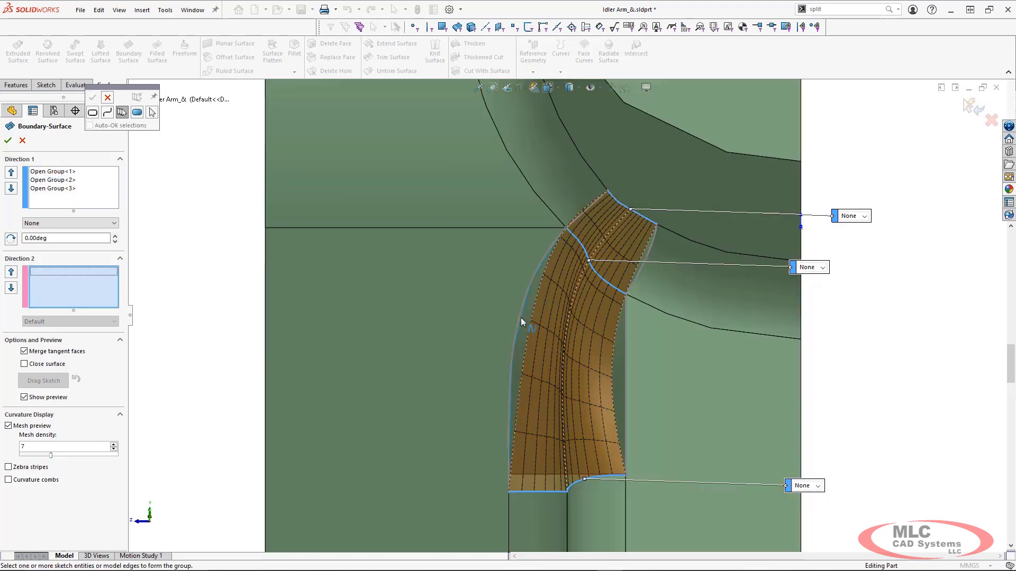
click(521, 319)
right_click(521, 317)
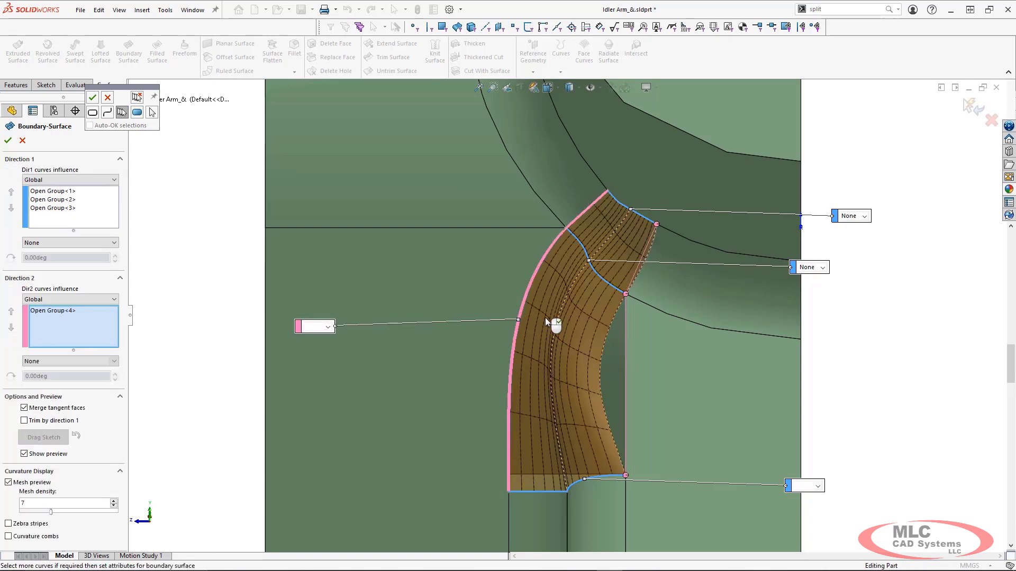
click(625, 326)
click(633, 280)
right_click(635, 285)
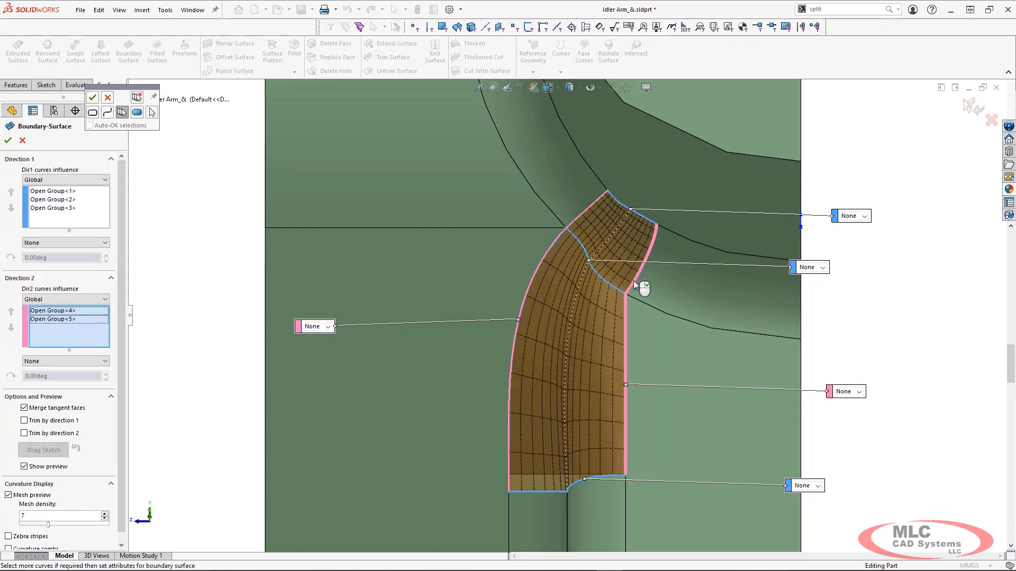
click(8, 141)
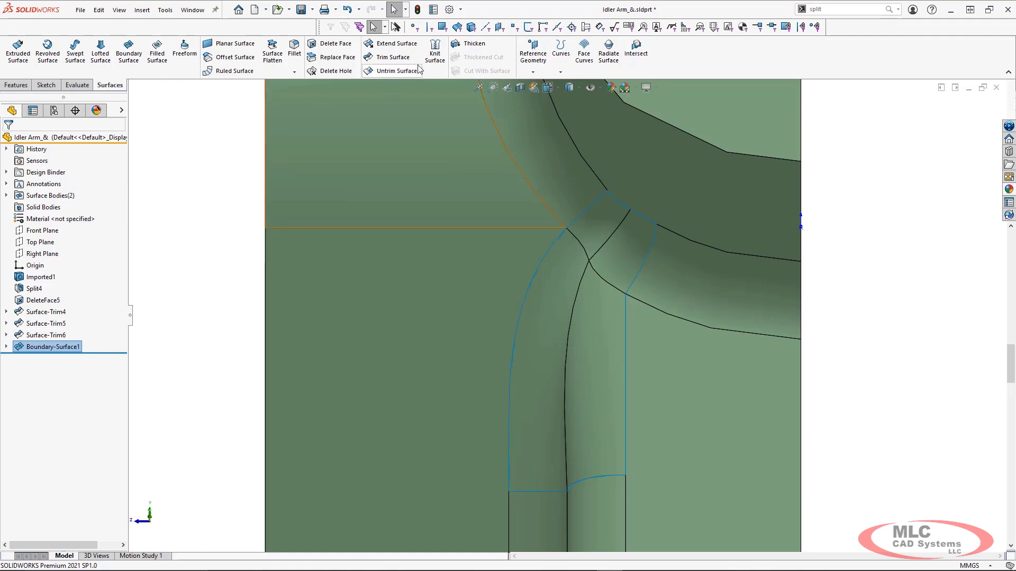
- Knit the boundary surface with the trimmed arm surface, enabling Create solid and Merge entities
click(434, 56)
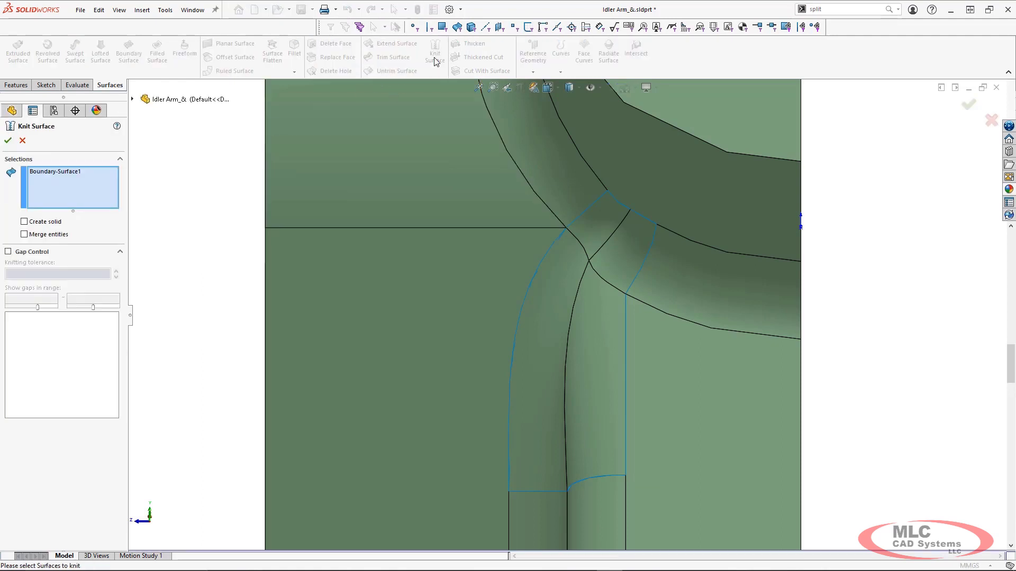
click(422, 181)
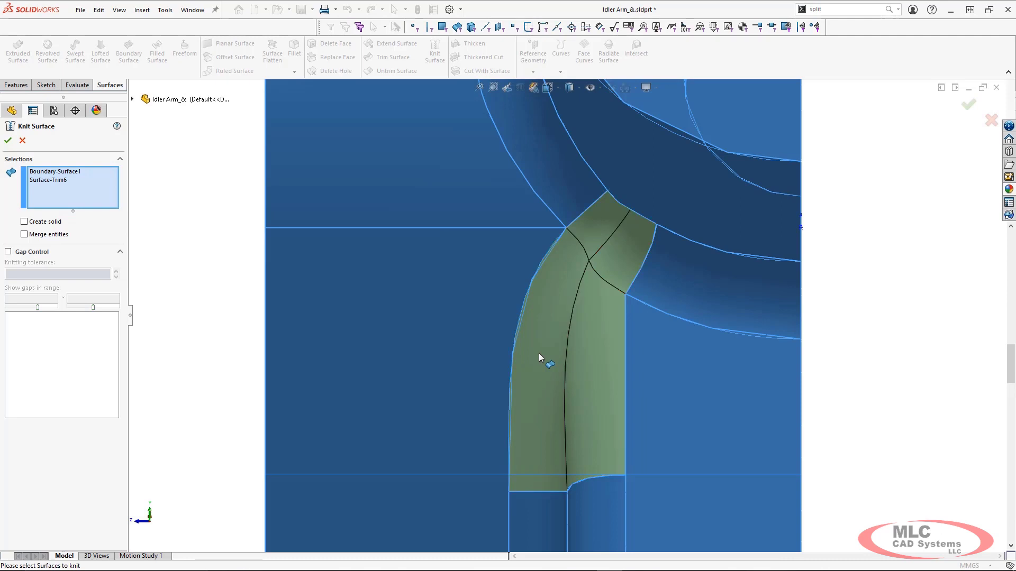
click(59, 194)
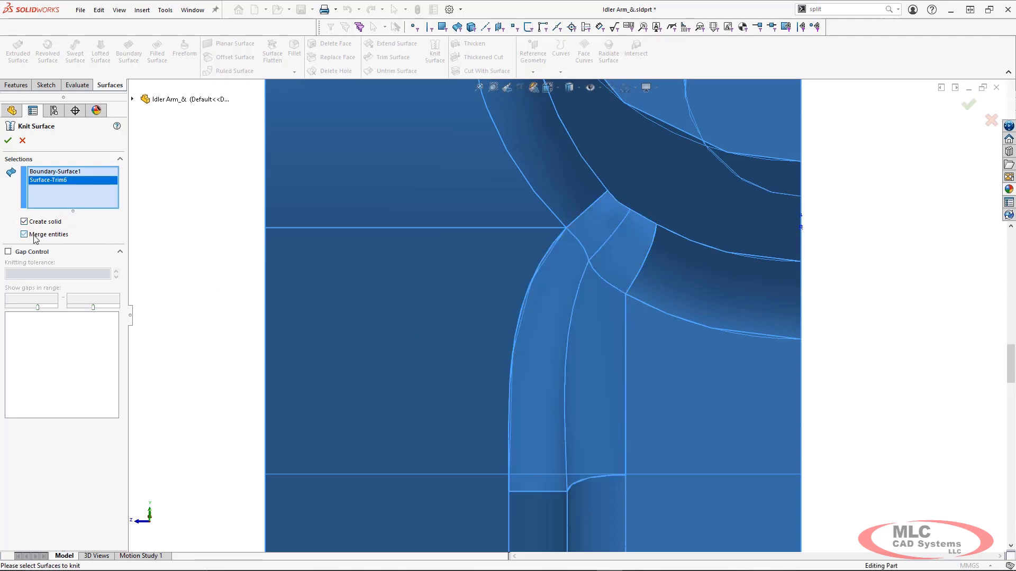
click(7, 141)
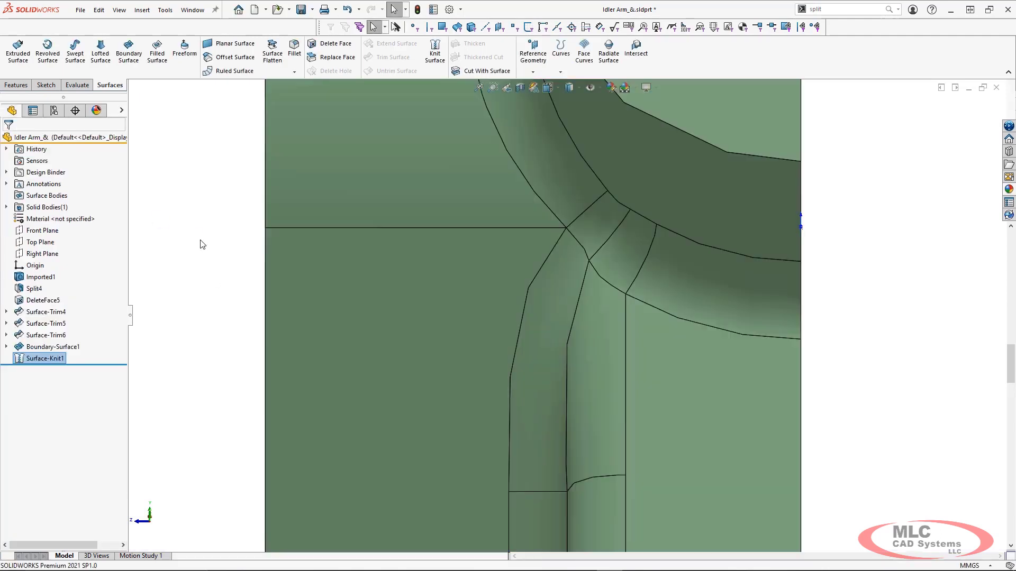
- Mirror the knitted quarter body about its flat cut face on the lower arm, with Merge solids enabled
click(215, 240)
key(ctrl+7)
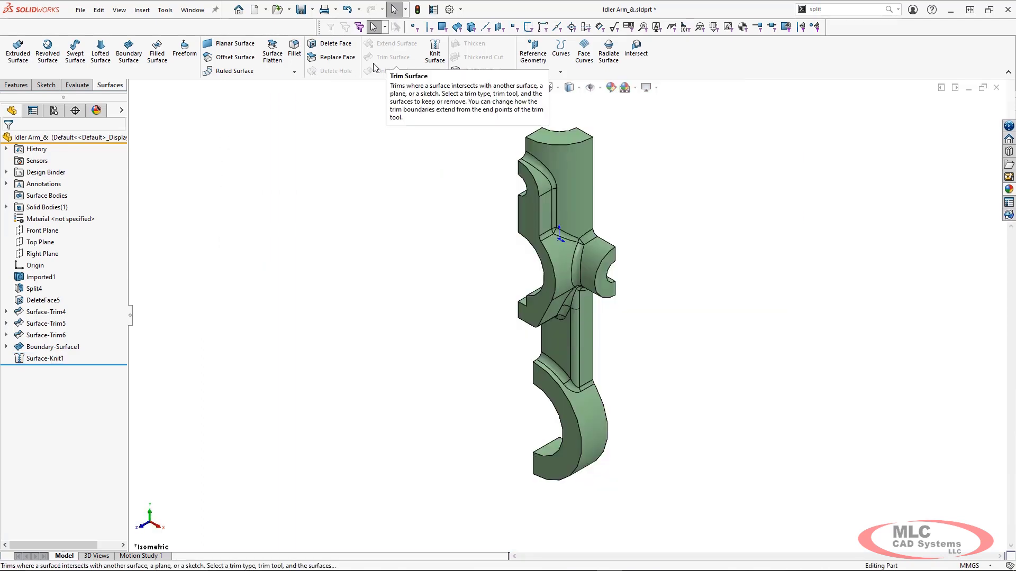
click(16, 85)
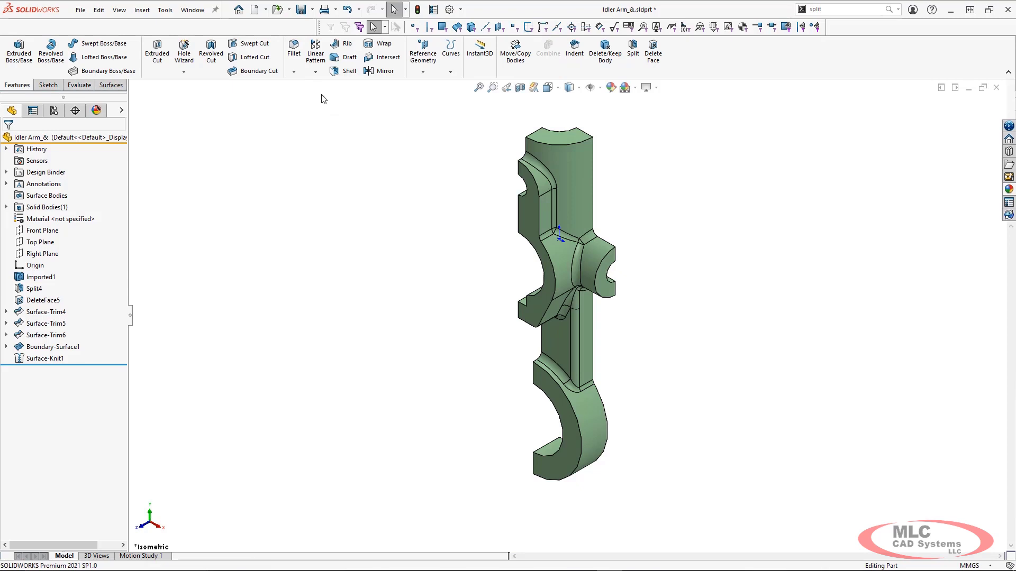
click(377, 72)
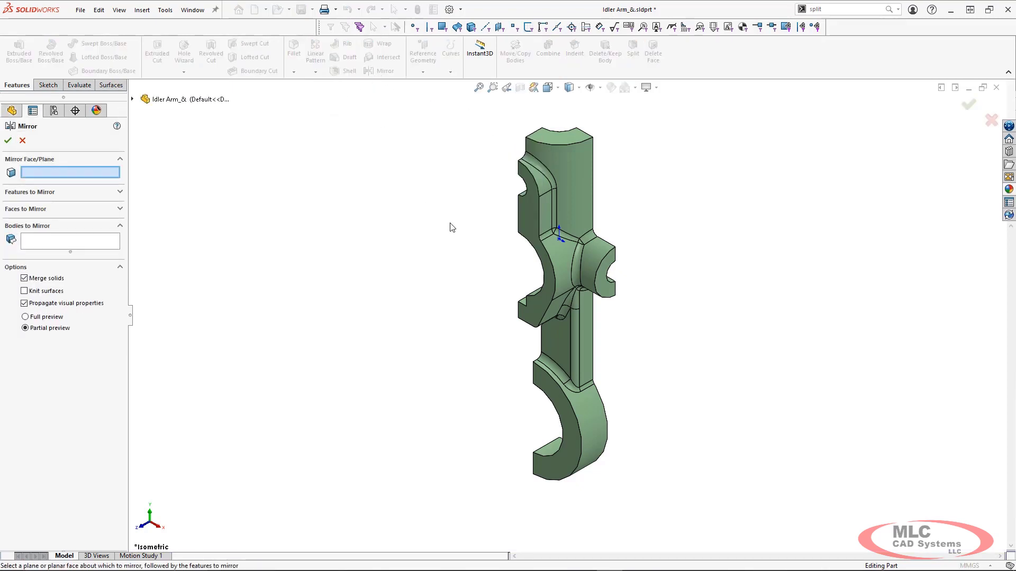
middle_drag(603, 302, 510, 347)
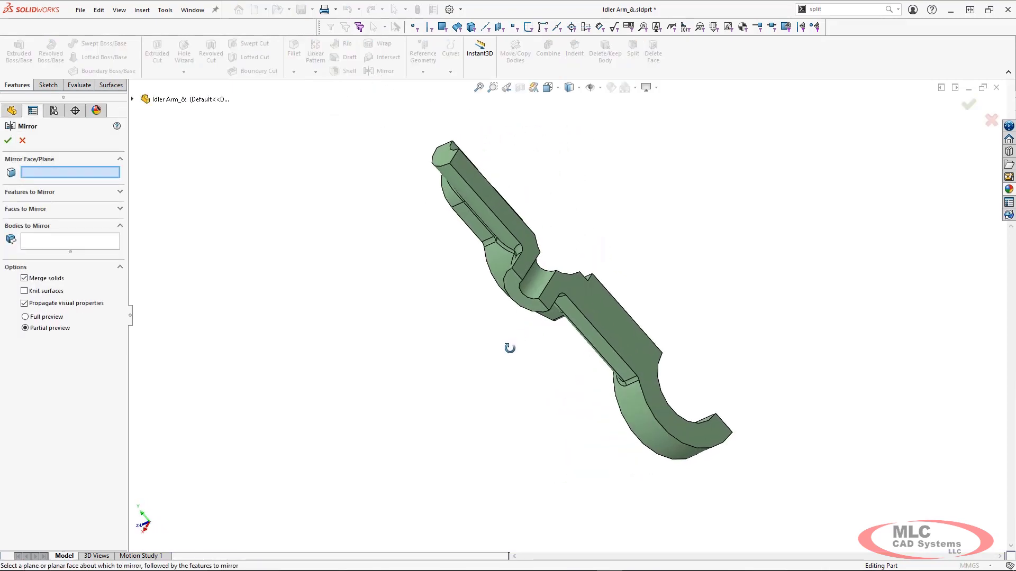
click(602, 315)
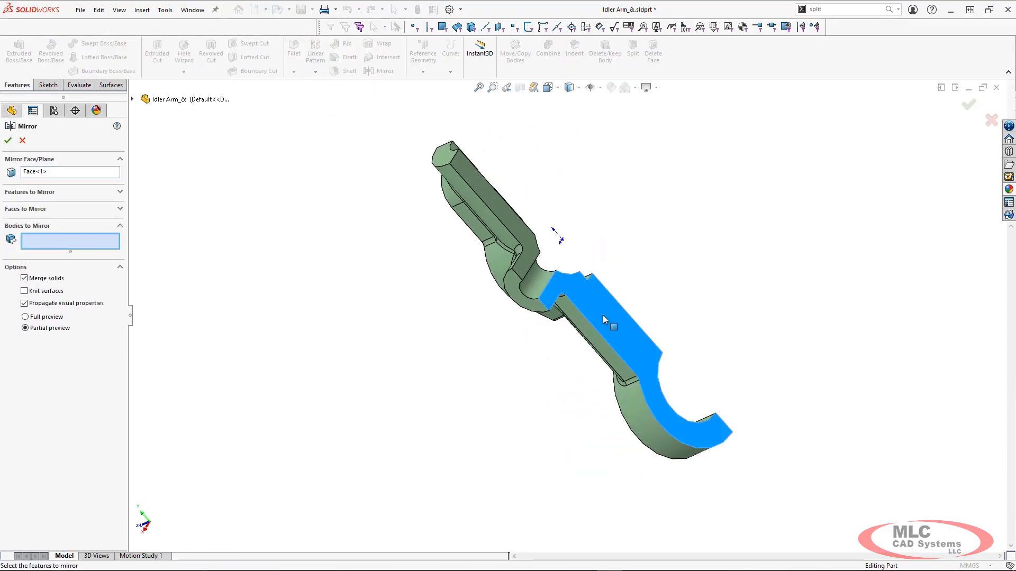
click(495, 274)
key(Return)
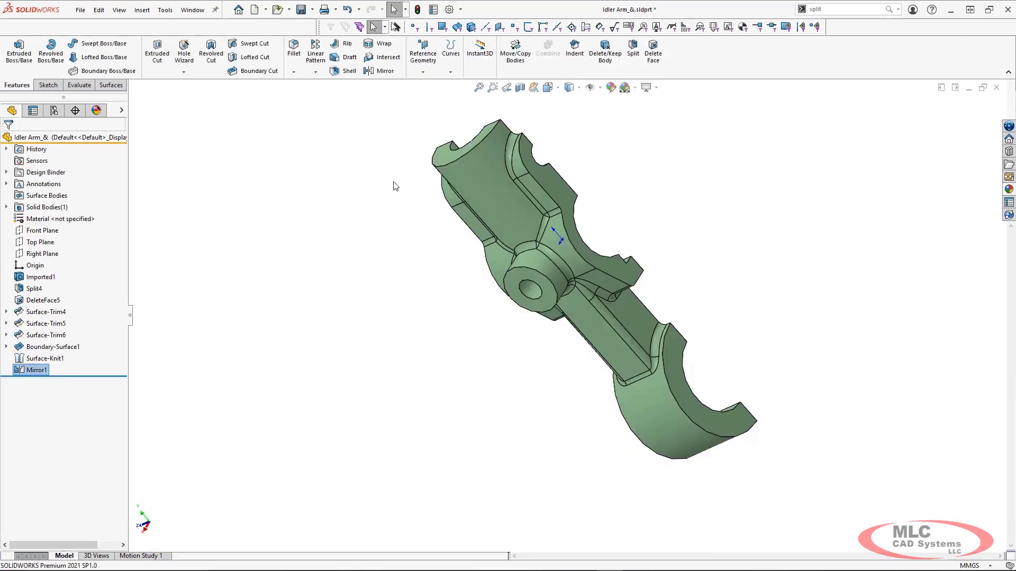
- Mirror the resulting half body about the I-shaped cut face of the arm's web, merging solids to complete the full idler arm
click(373, 71)
middle_drag(402, 201, 625, 230)
click(561, 312)
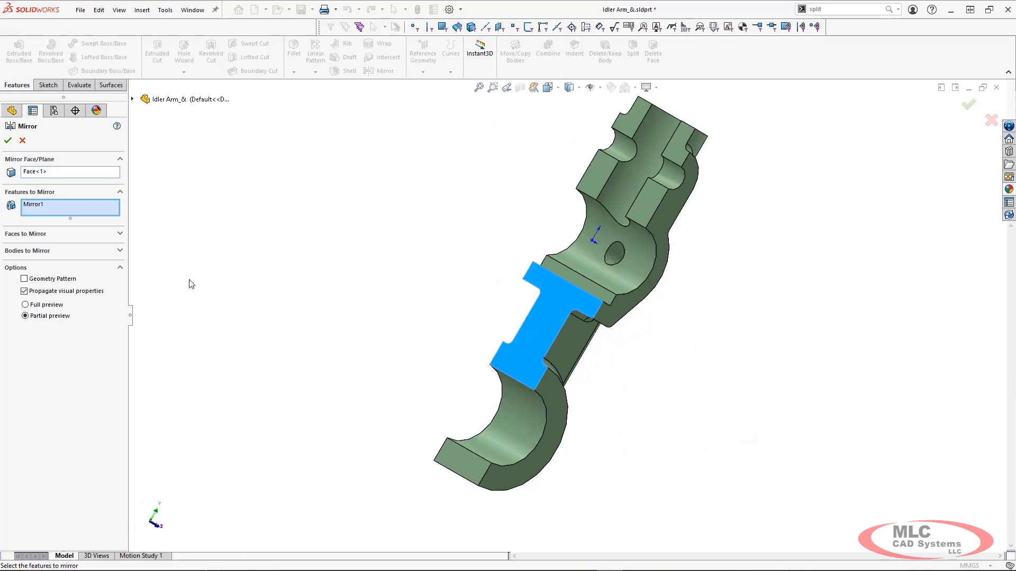
click(101, 254)
click(524, 398)
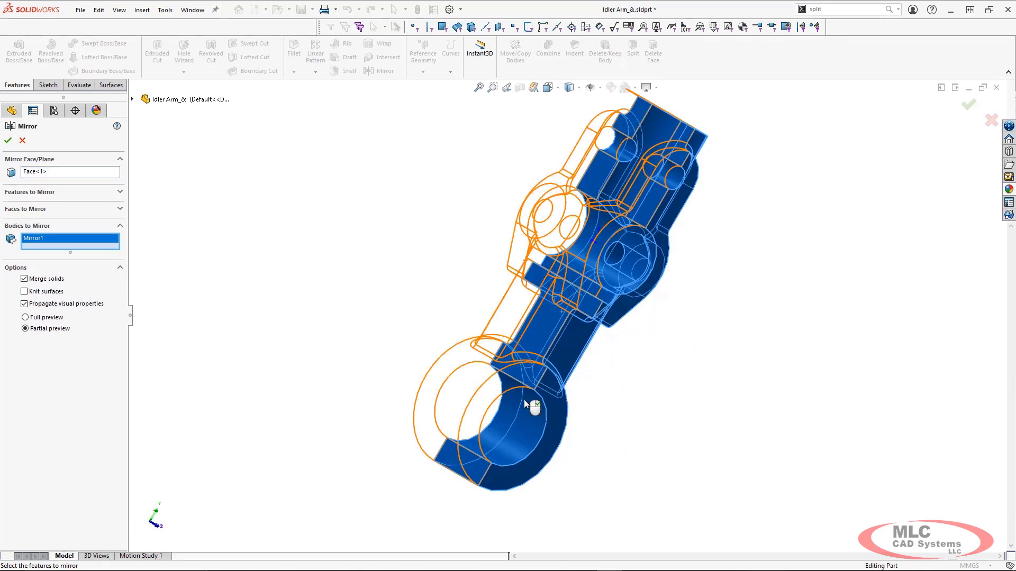
key(Return)
key(ctrl+7)
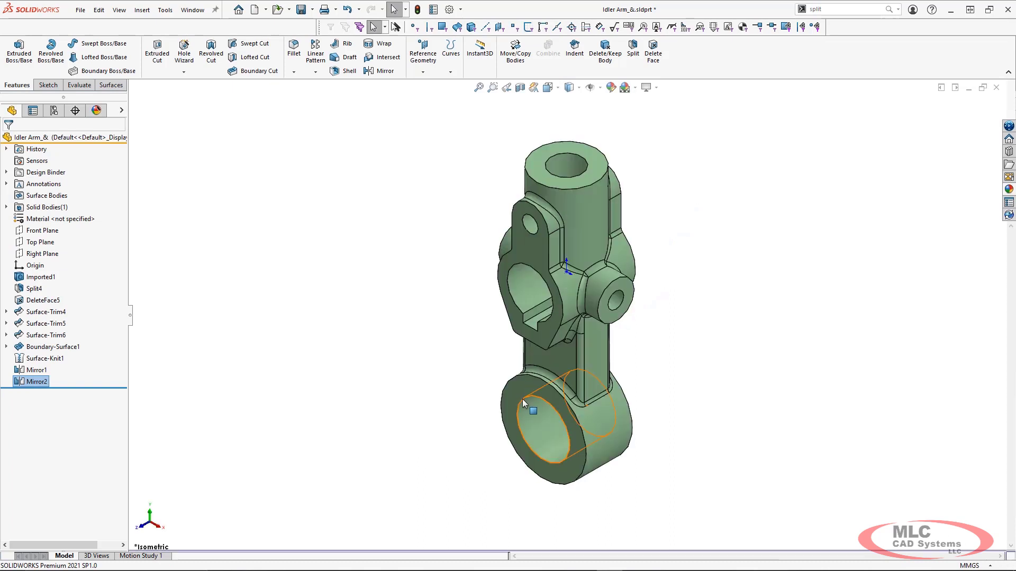
click(437, 353)
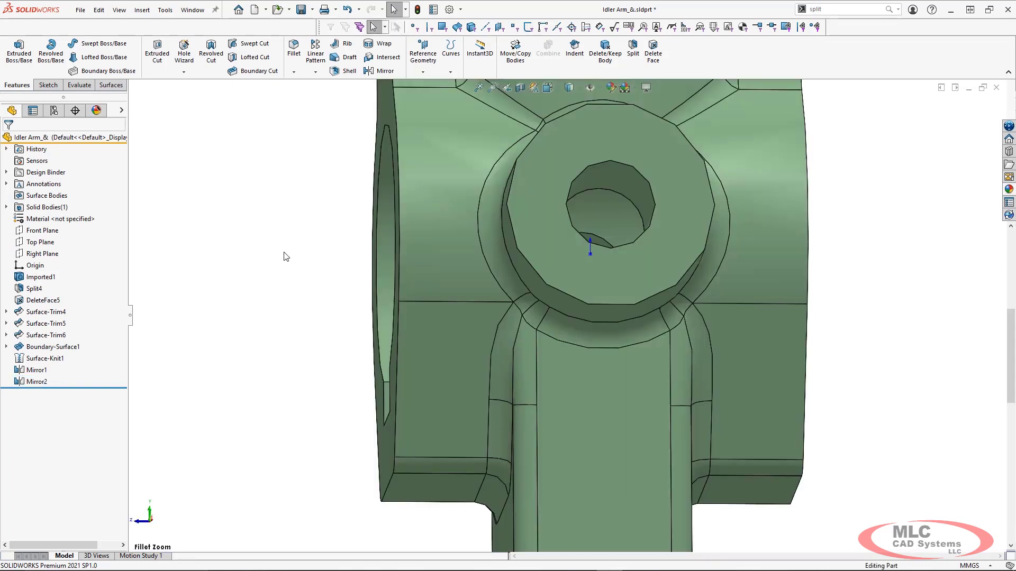